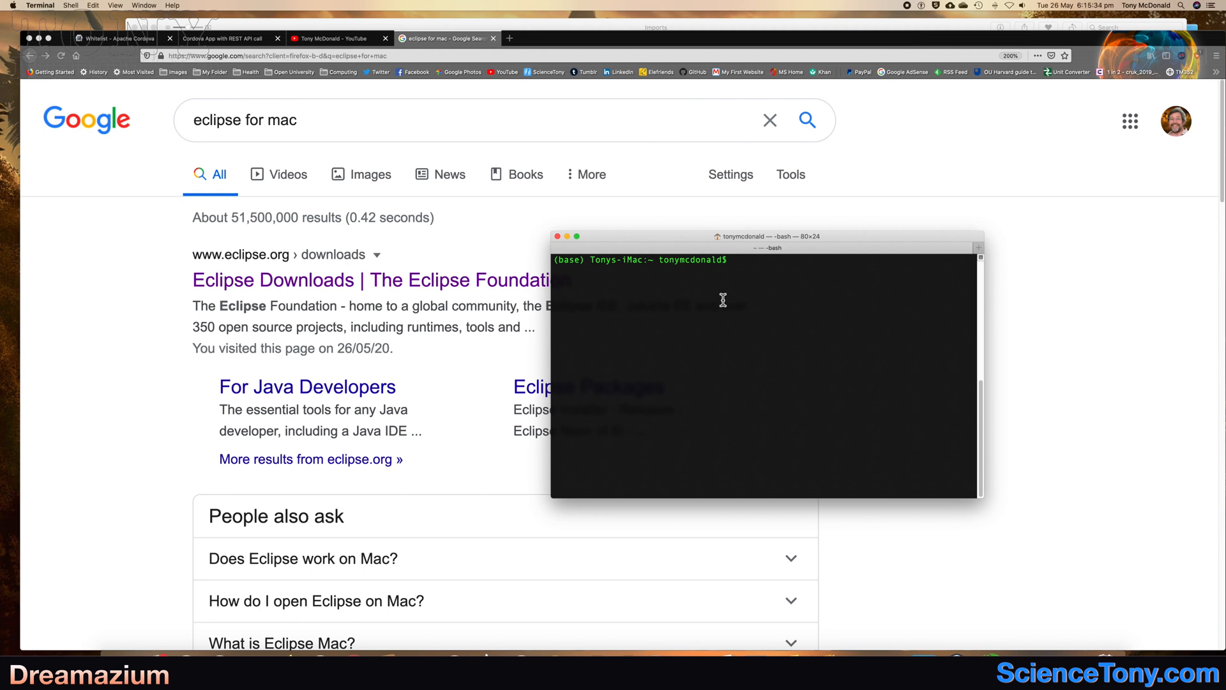
- Check the installed Java version in the terminal with java -version
{"action": "type", "text": "java -version"}
{"action": "key", "text": "Return"}
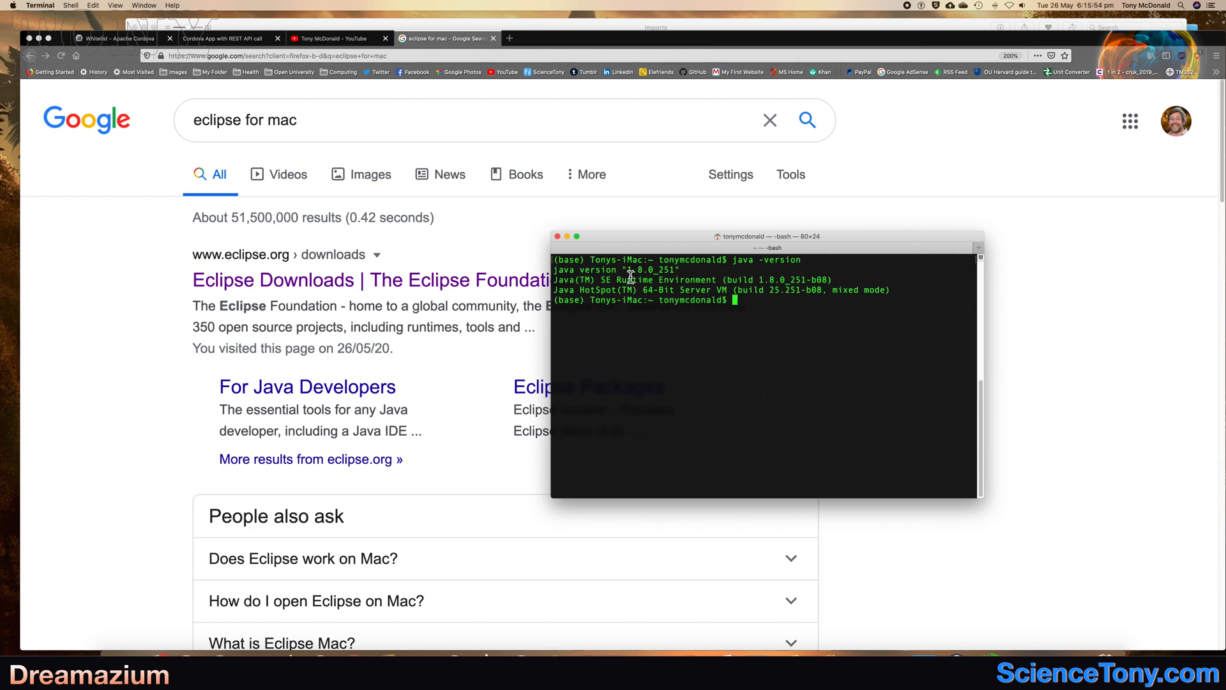
{"action": "left_click_drag", "start_coordinate": [631, 271], "coordinate": [641, 271]}
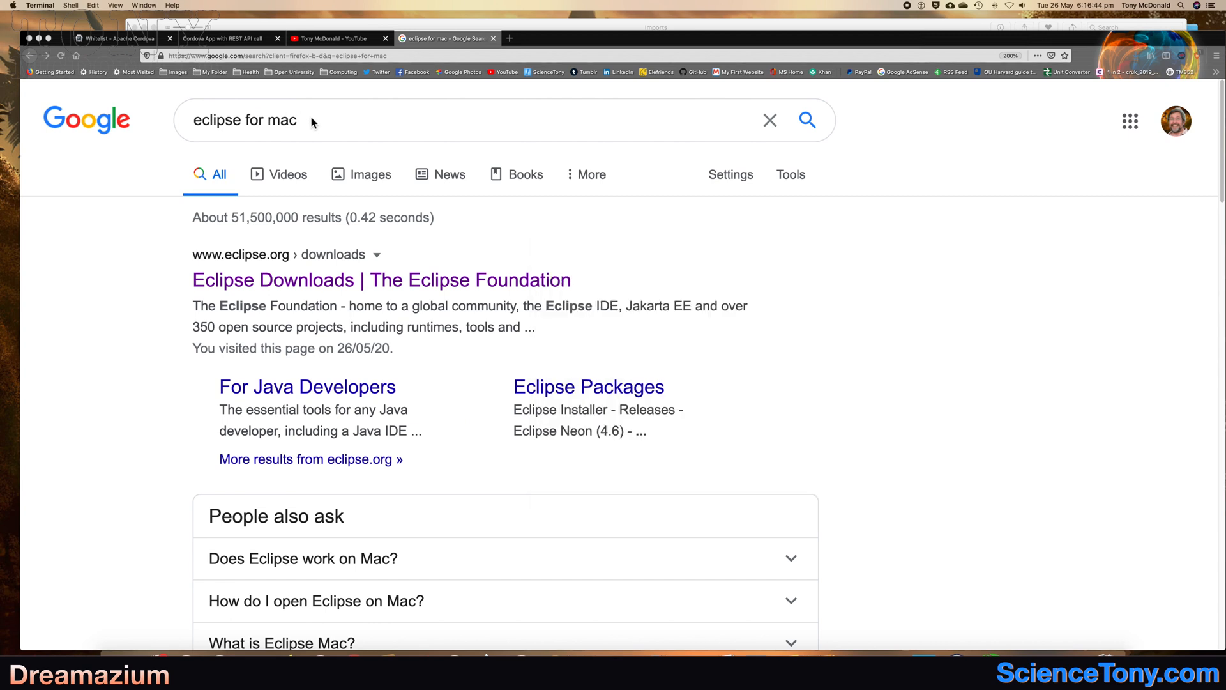
- Search Google for "eclipse for mac" and open the Eclipse Foundation's Eclipse Downloads page
{"action": "left_click", "coordinate": [312, 117]}
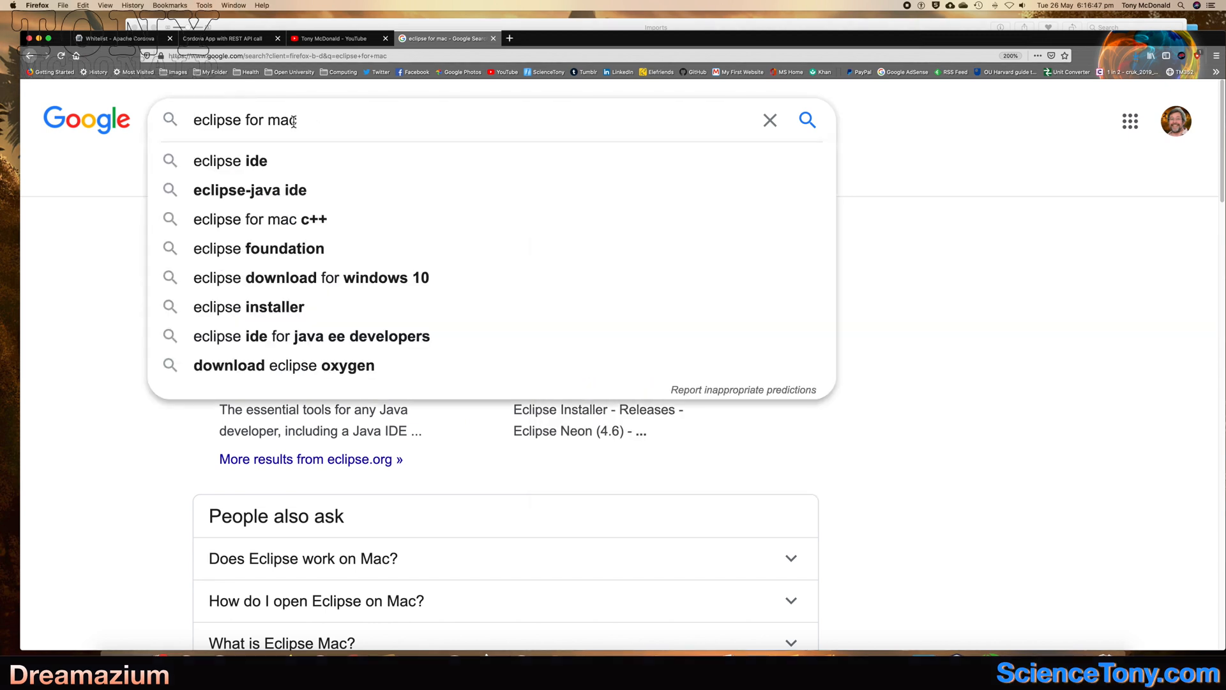
{"action": "left_click_drag", "start_coordinate": [298, 120], "coordinate": [188, 125]}
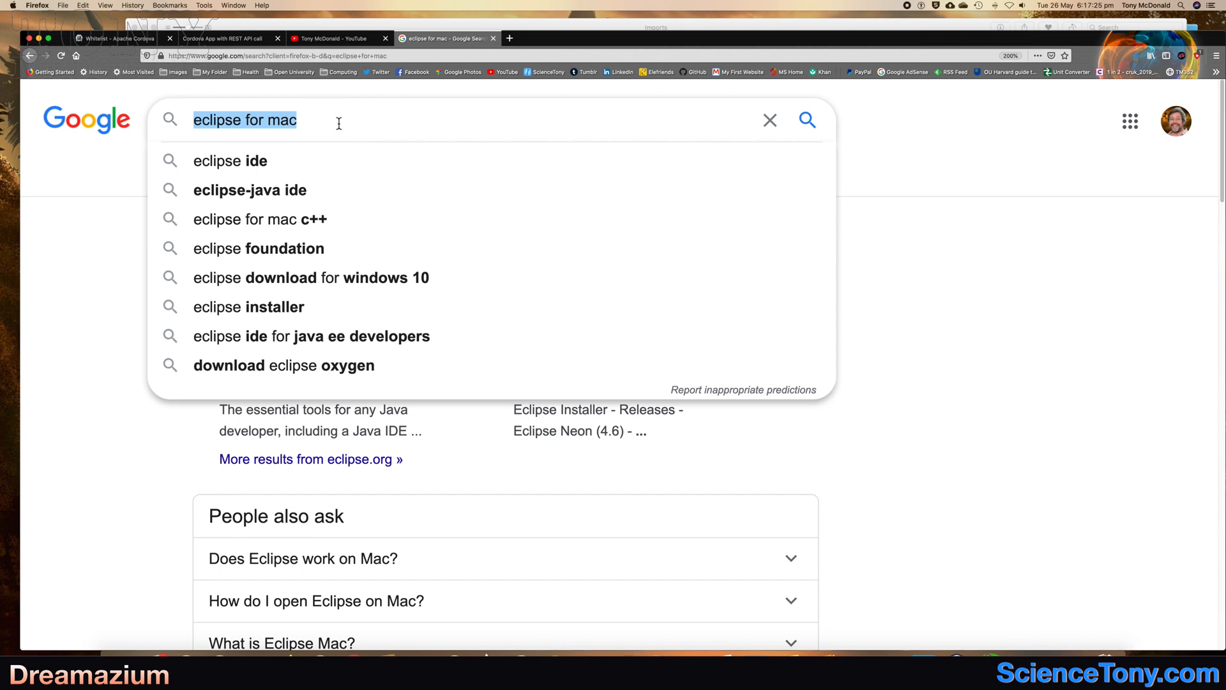
{"action": "key", "text": "Return"}
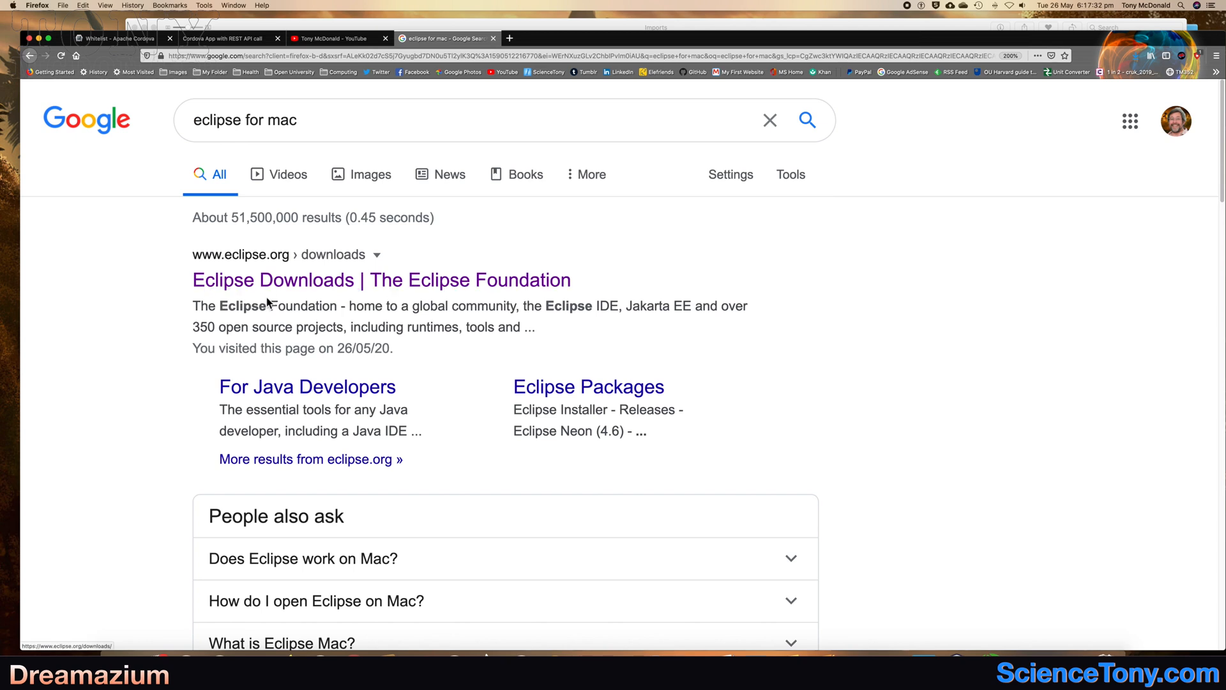
{"action": "left_click", "coordinate": [372, 285]}
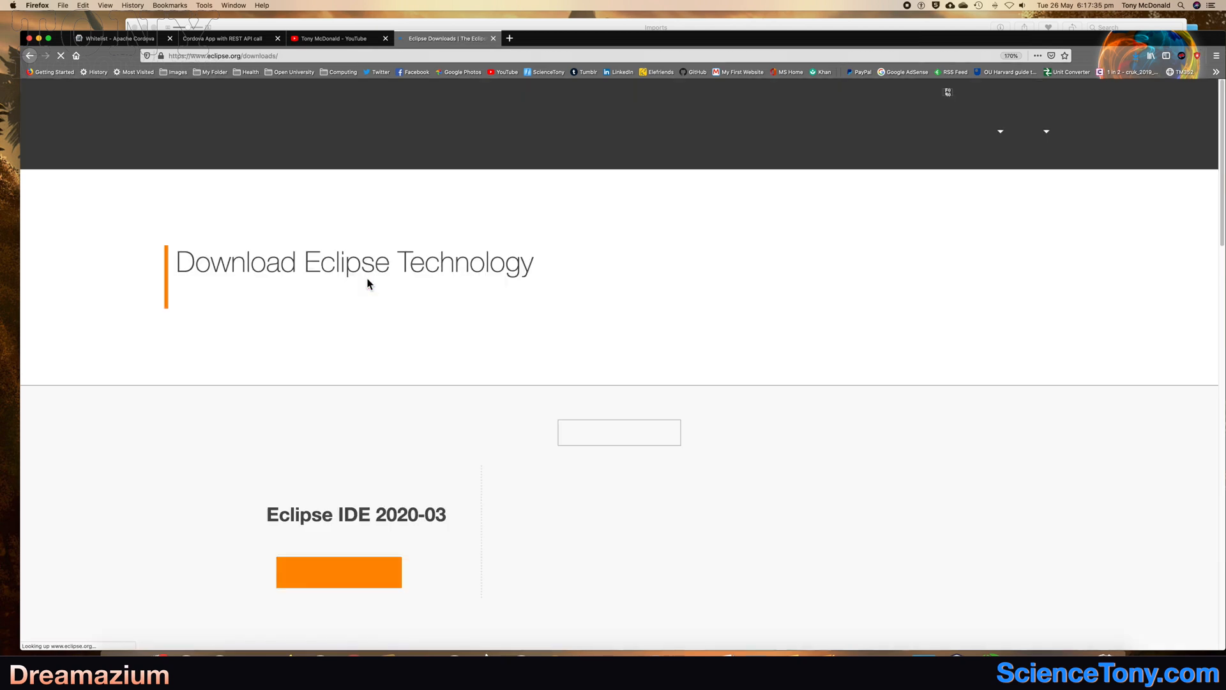
- Open the 64 bit download page for Eclipse IDE 2020-03
{"action": "scroll", "coordinate": [516, 335], "scroll_direction": "down", "scroll_amount": 5}
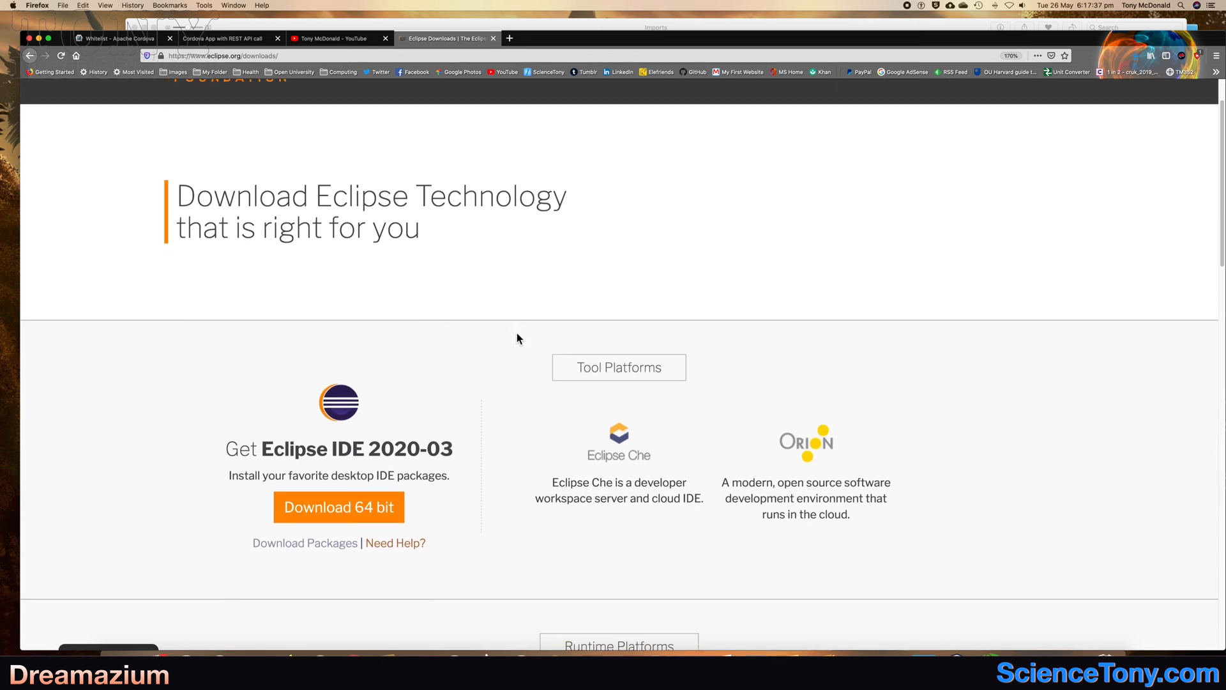
{"action": "scroll", "coordinate": [516, 338], "scroll_direction": "up", "scroll_amount": 5}
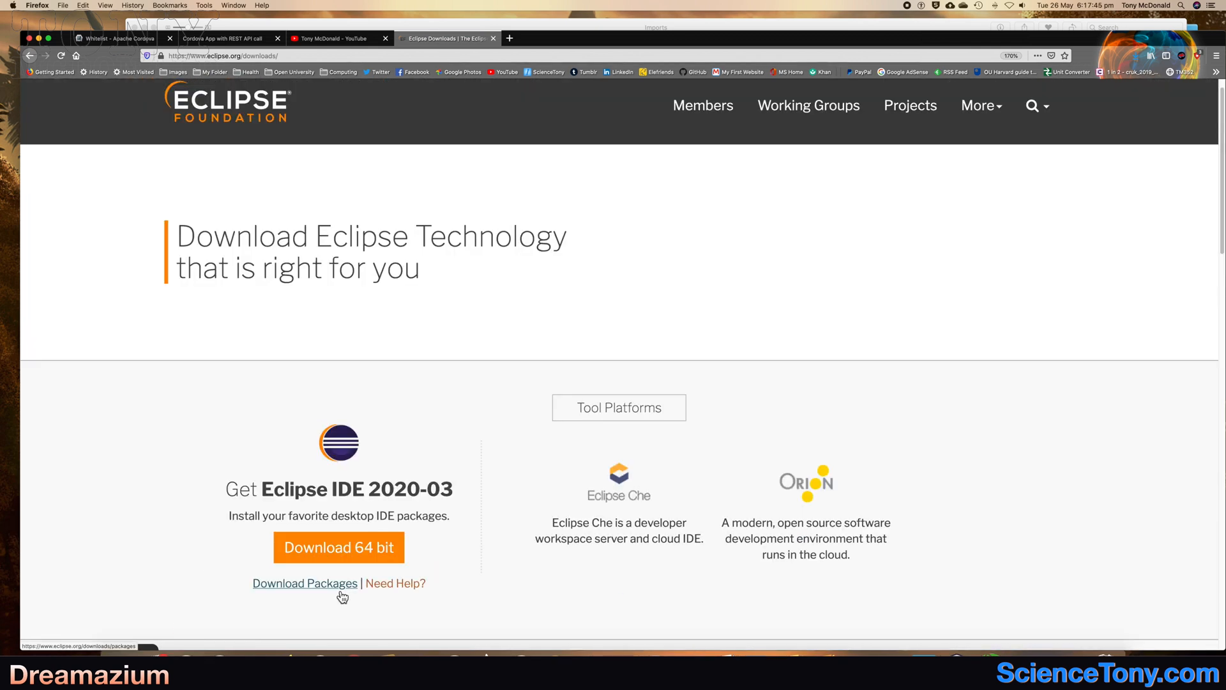
{"action": "scroll", "coordinate": [261, 487], "scroll_direction": "down", "scroll_amount": 1}
{"action": "left_click", "coordinate": [352, 504]}
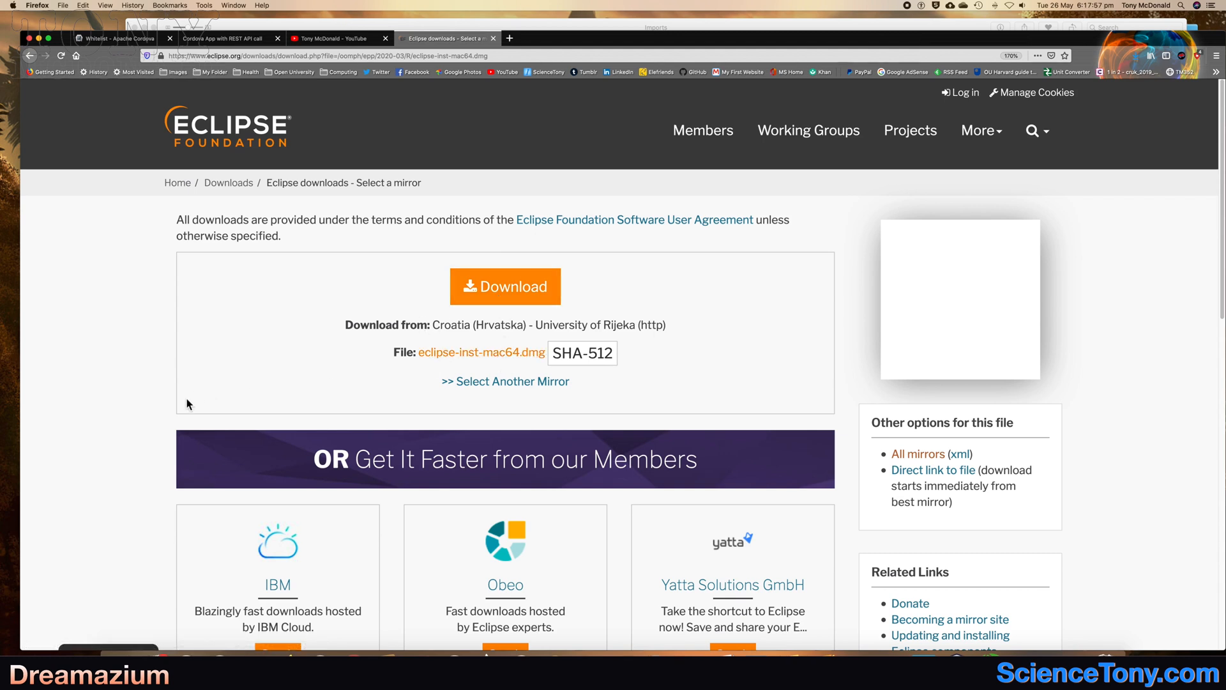
- Download the Mac OS X 64 bit Eclipse Installer from the IBM member mirror, opening the archive with Archive Utility
{"action": "scroll", "coordinate": [147, 418], "scroll_direction": "down", "scroll_amount": 5}
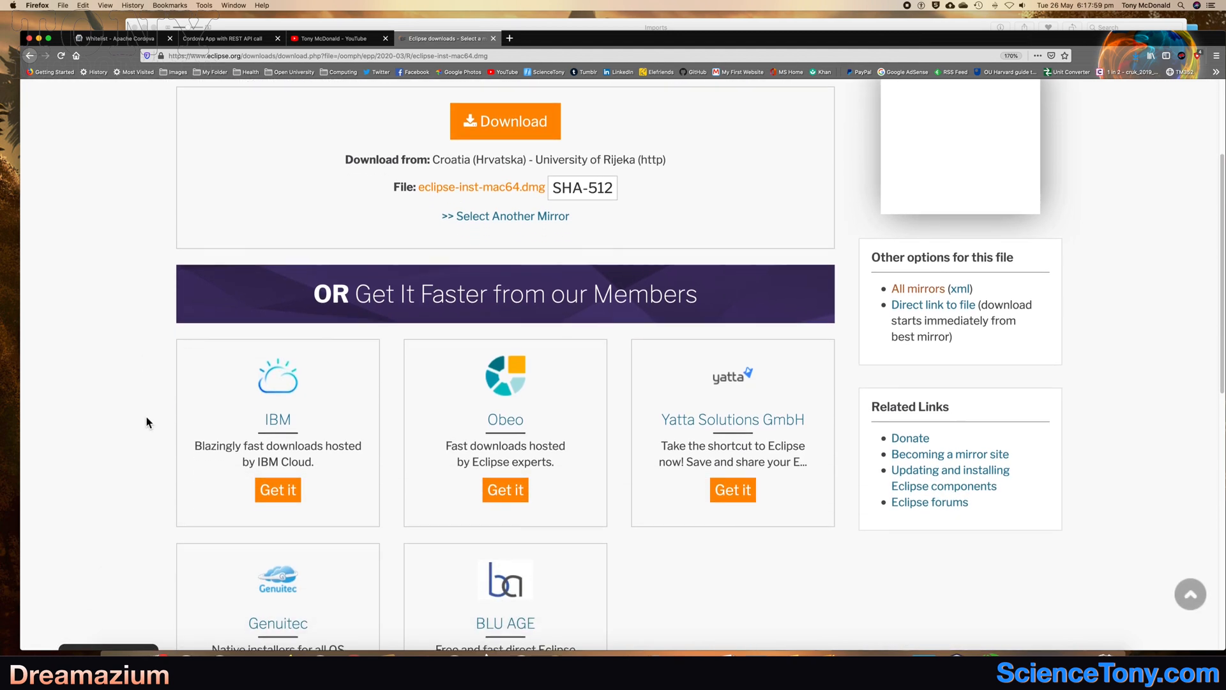
{"action": "scroll", "coordinate": [147, 419], "scroll_direction": "down", "scroll_amount": 2}
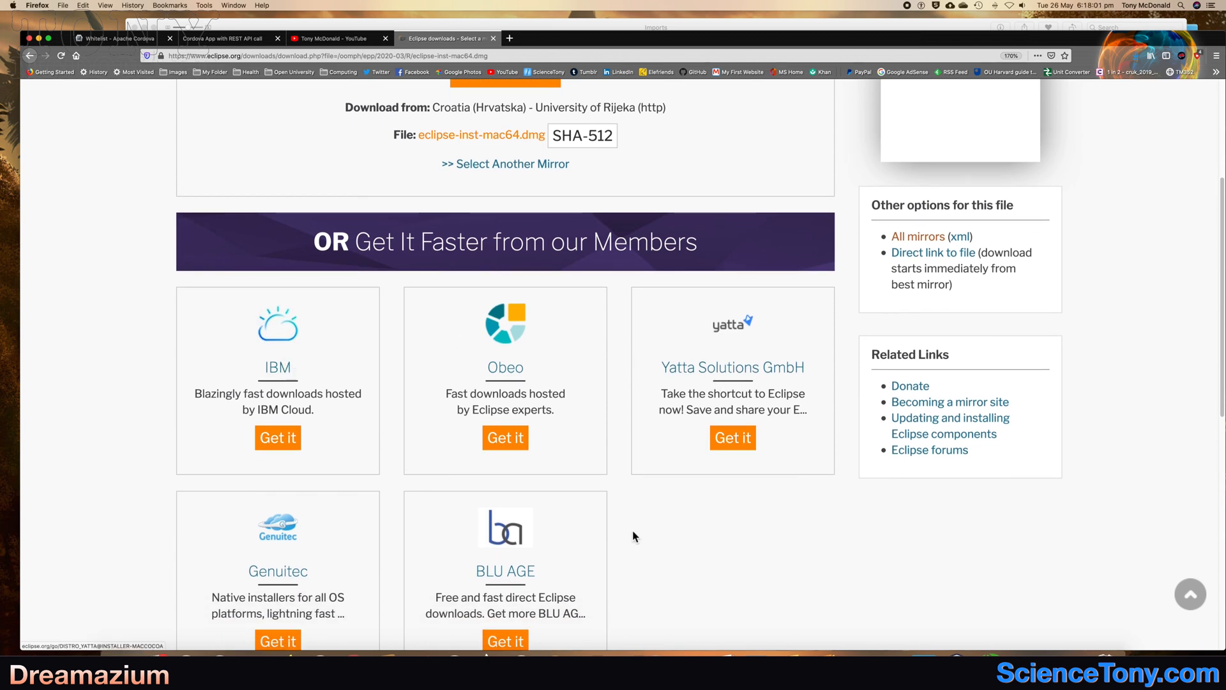
{"action": "scroll", "coordinate": [107, 498], "scroll_direction": "down", "scroll_amount": 1}
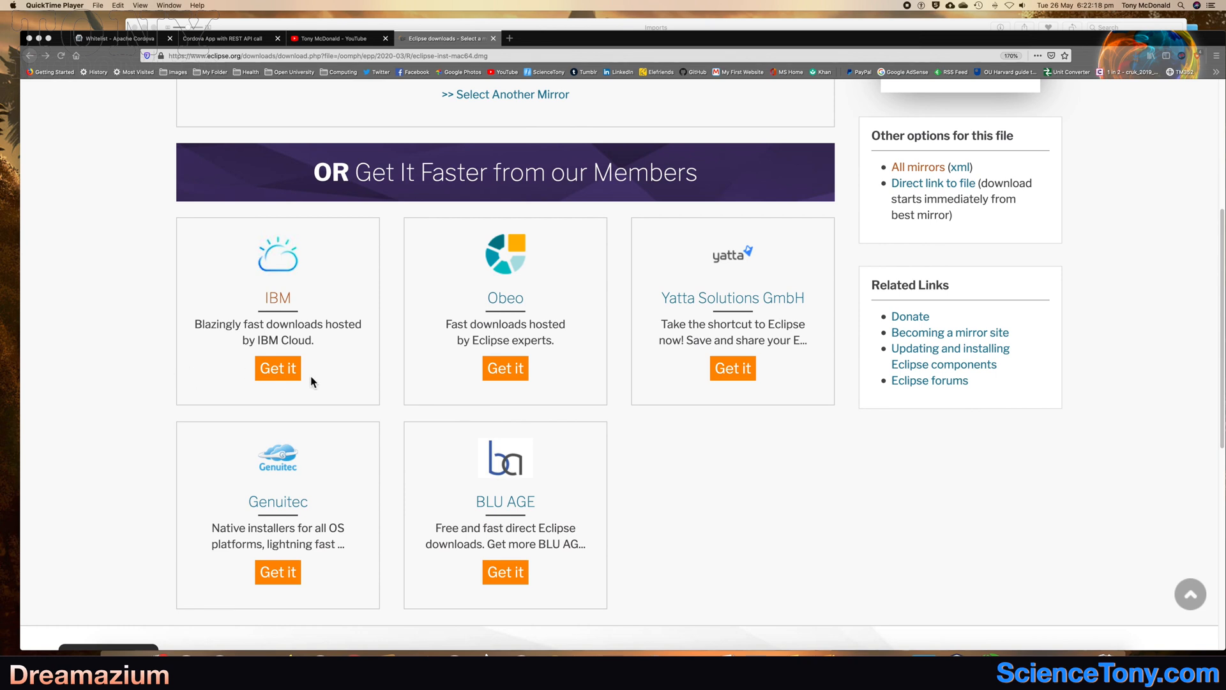
{"action": "left_click", "coordinate": [263, 371]}
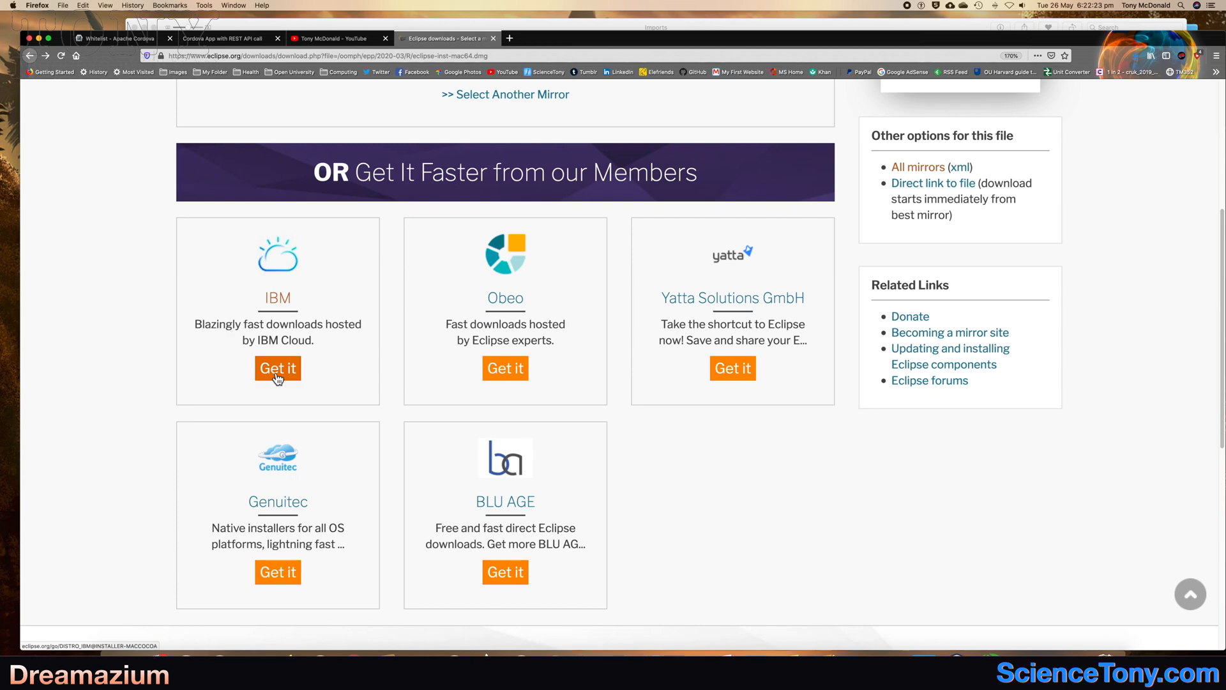
{"action": "left_click", "coordinate": [277, 377]}
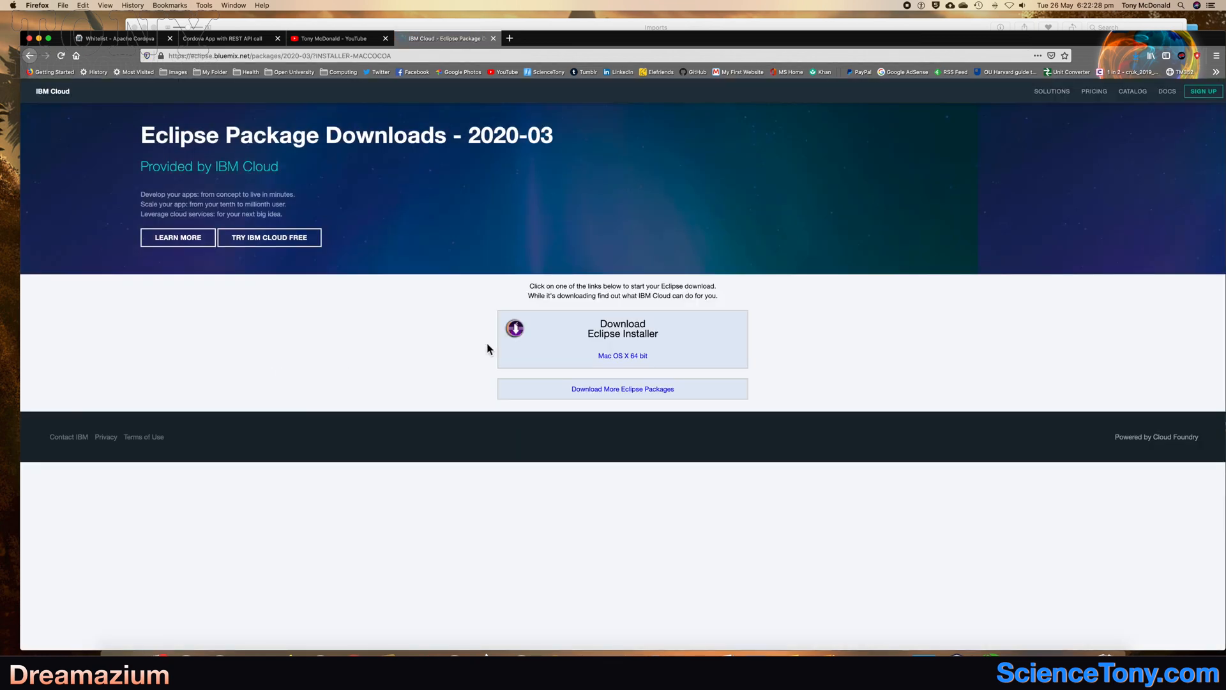
{"action": "left_click", "coordinate": [630, 364]}
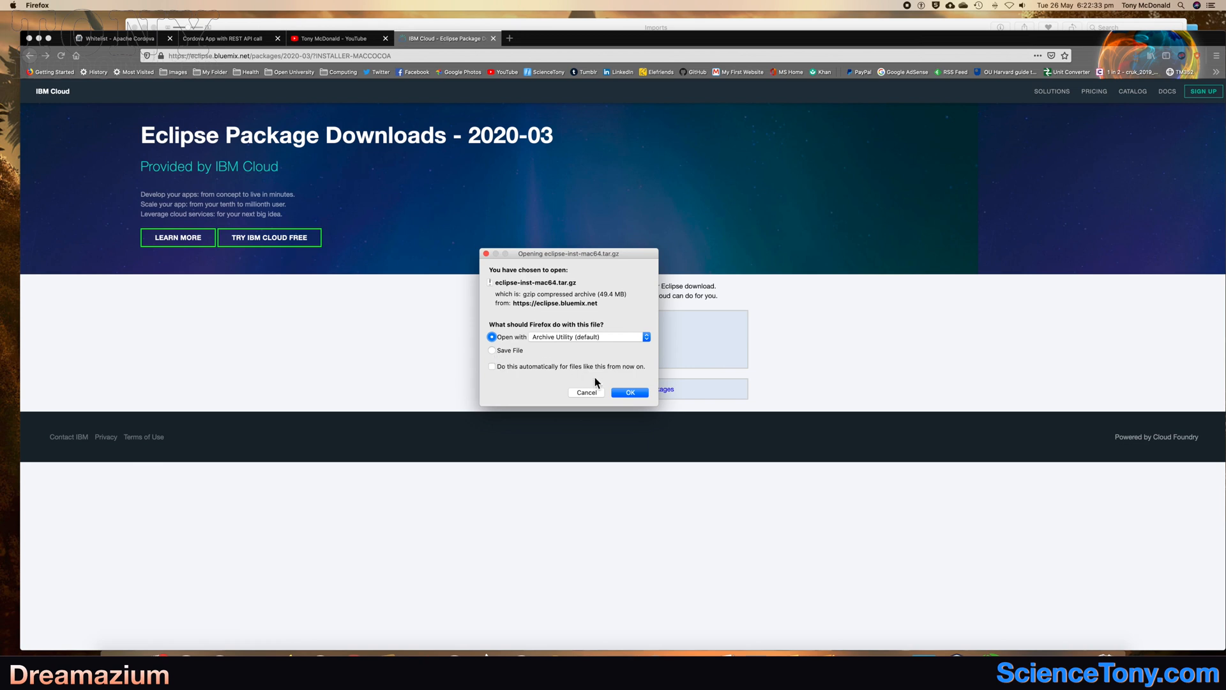
{"action": "left_click", "coordinate": [628, 392]}
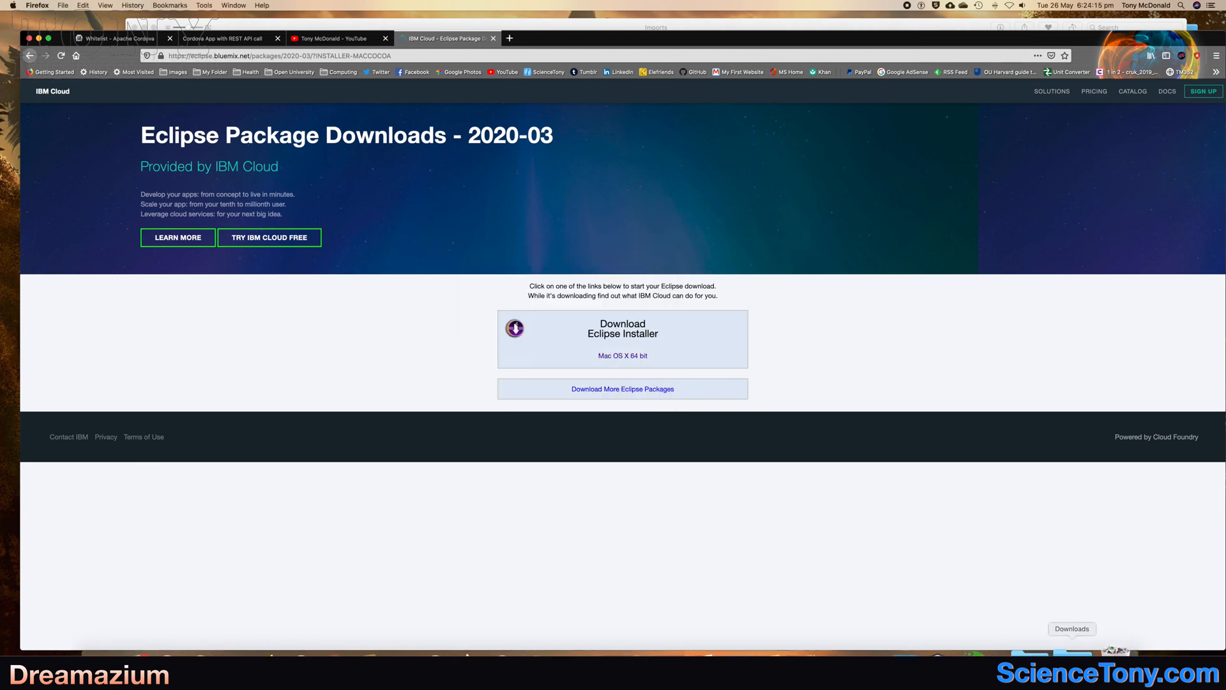
- Run Eclipse Installer.app from the Downloads folder and allow the downloaded app to open
{"action": "left_click", "coordinate": [1073, 652]}
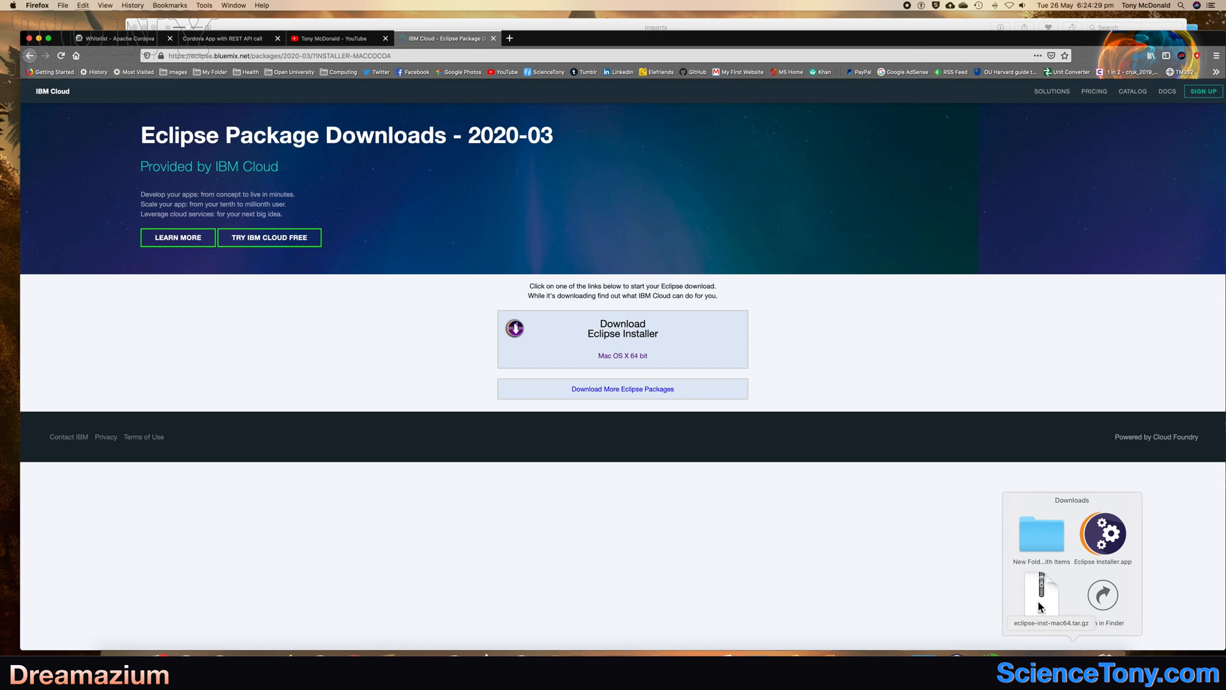
{"action": "left_click", "coordinate": [1105, 549]}
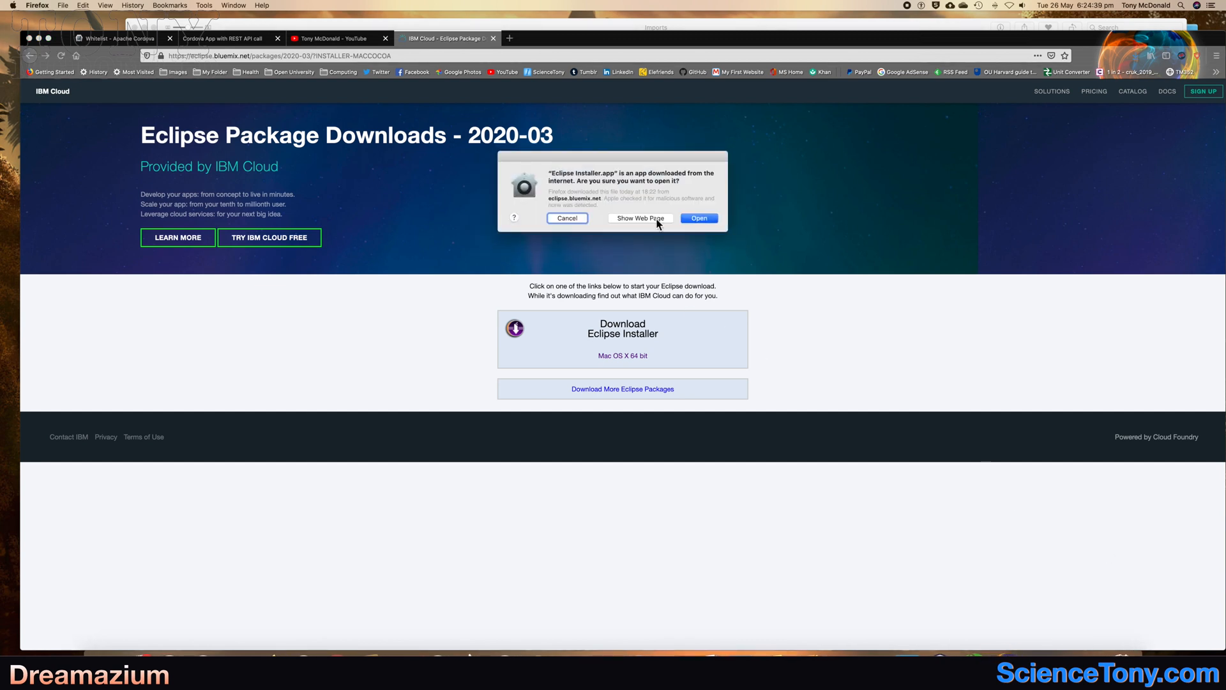
{"action": "left_click", "coordinate": [699, 218]}
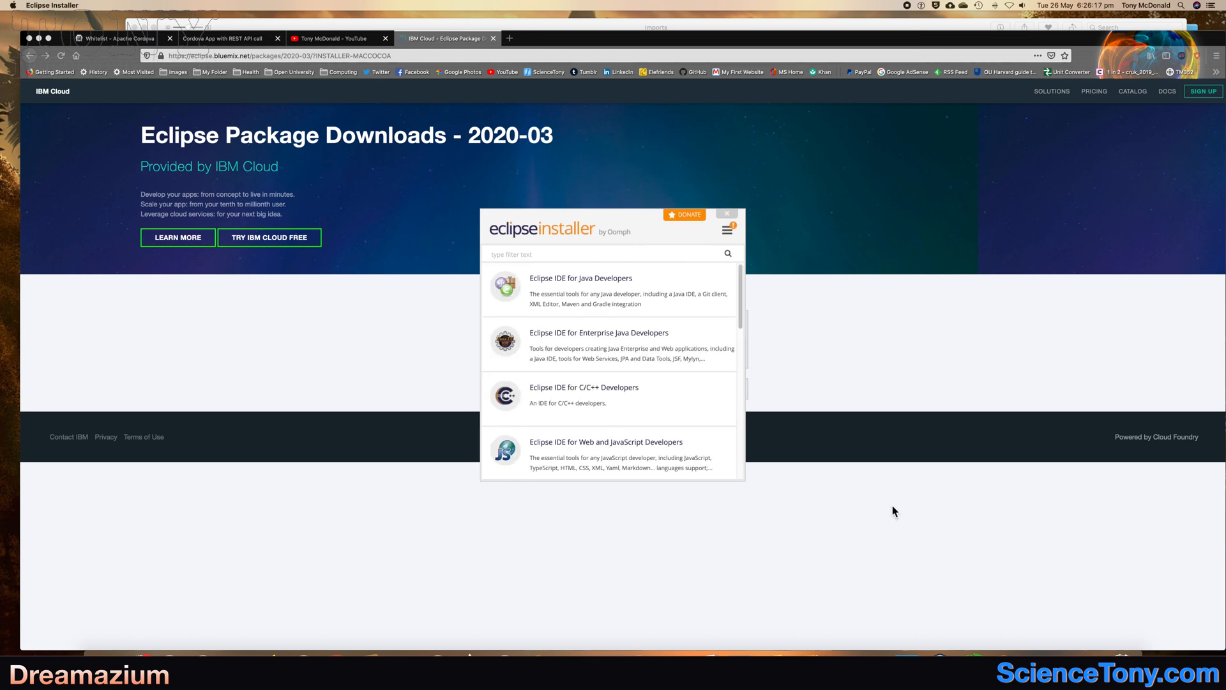
- Install Eclipse IDE for Java Developers with the default Java VM and installation folder, accepting the software user agreement
{"action": "left_click", "coordinate": [608, 291]}
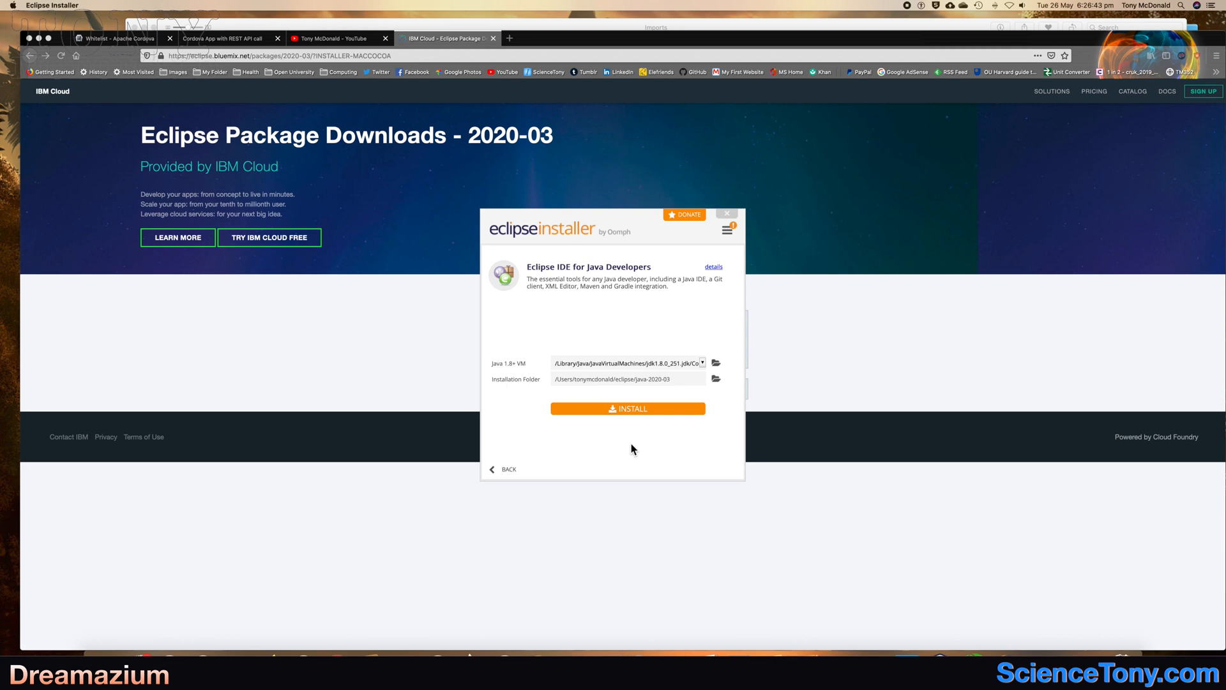
{"action": "left_click", "coordinate": [641, 412]}
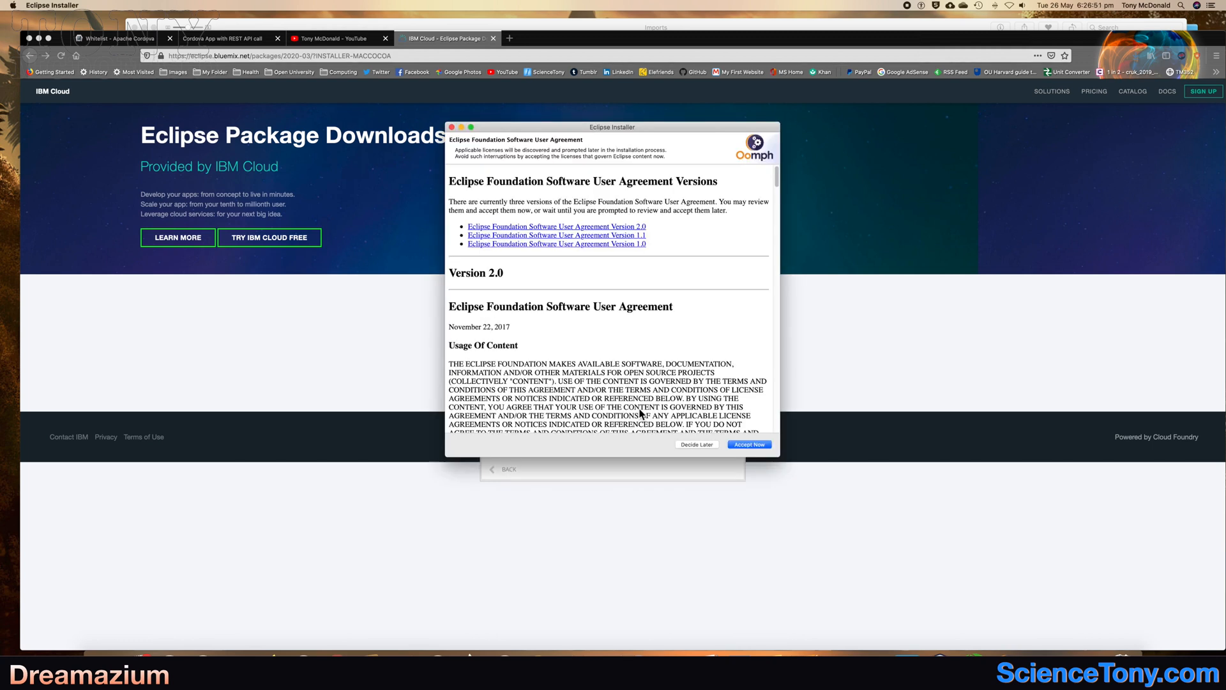
{"action": "left_click", "coordinate": [749, 445]}
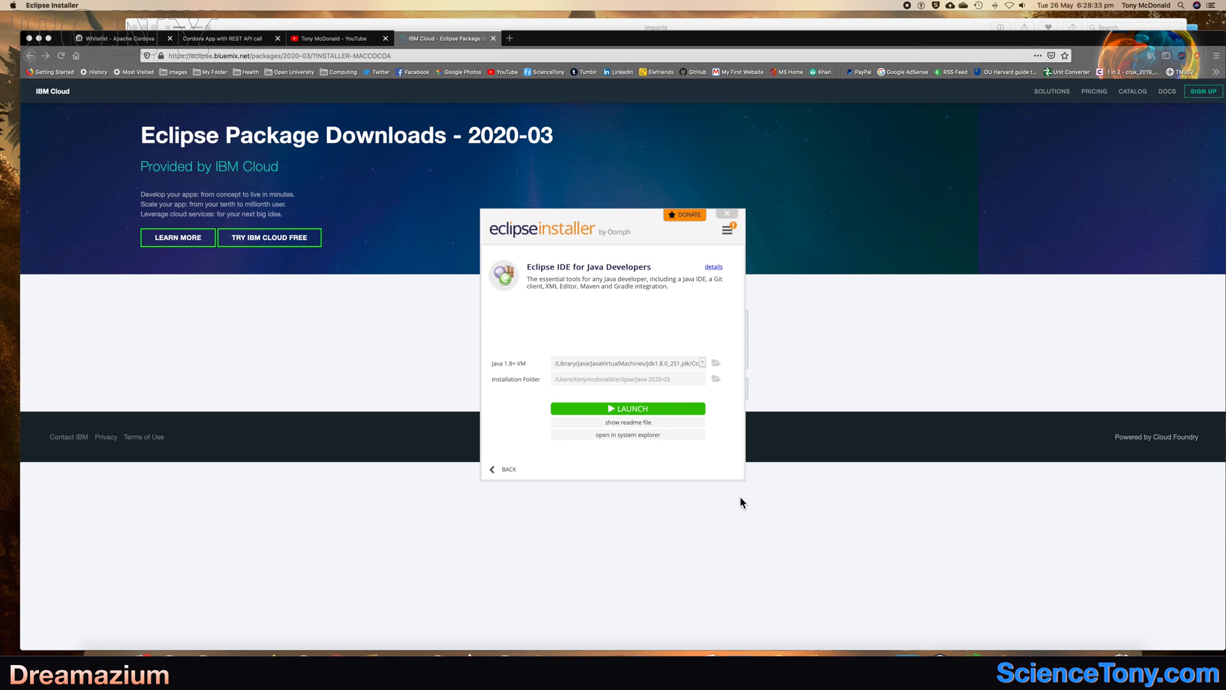
- Launch the Eclipse IDE with the default eclipse-workspace directory, then reposition and enlarge its window
{"action": "left_click", "coordinate": [633, 412]}
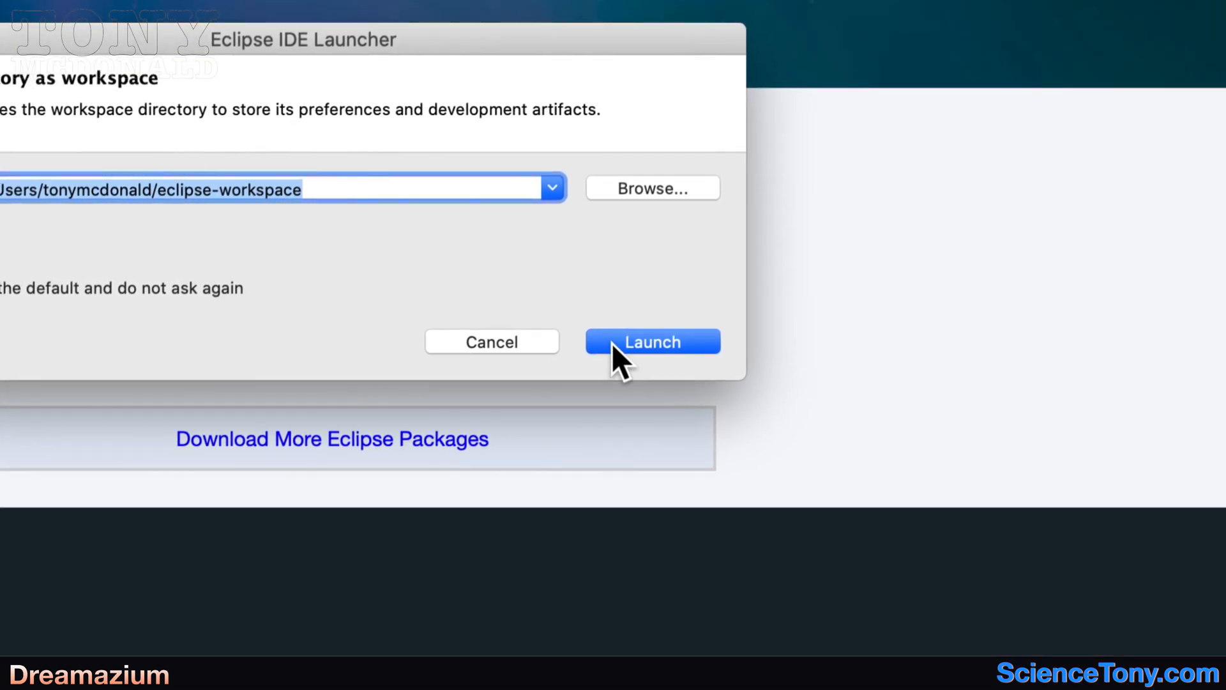
{"action": "left_click", "coordinate": [614, 343]}
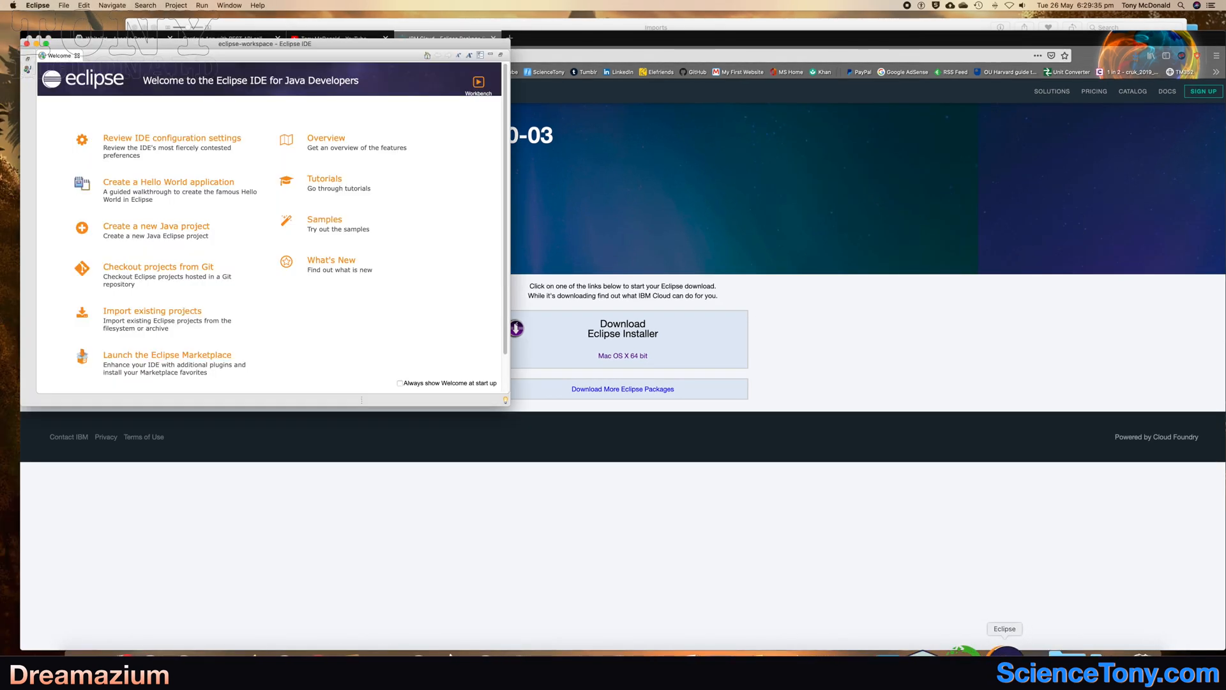
{"action": "left_click_drag", "start_coordinate": [179, 44], "coordinate": [502, 171]}
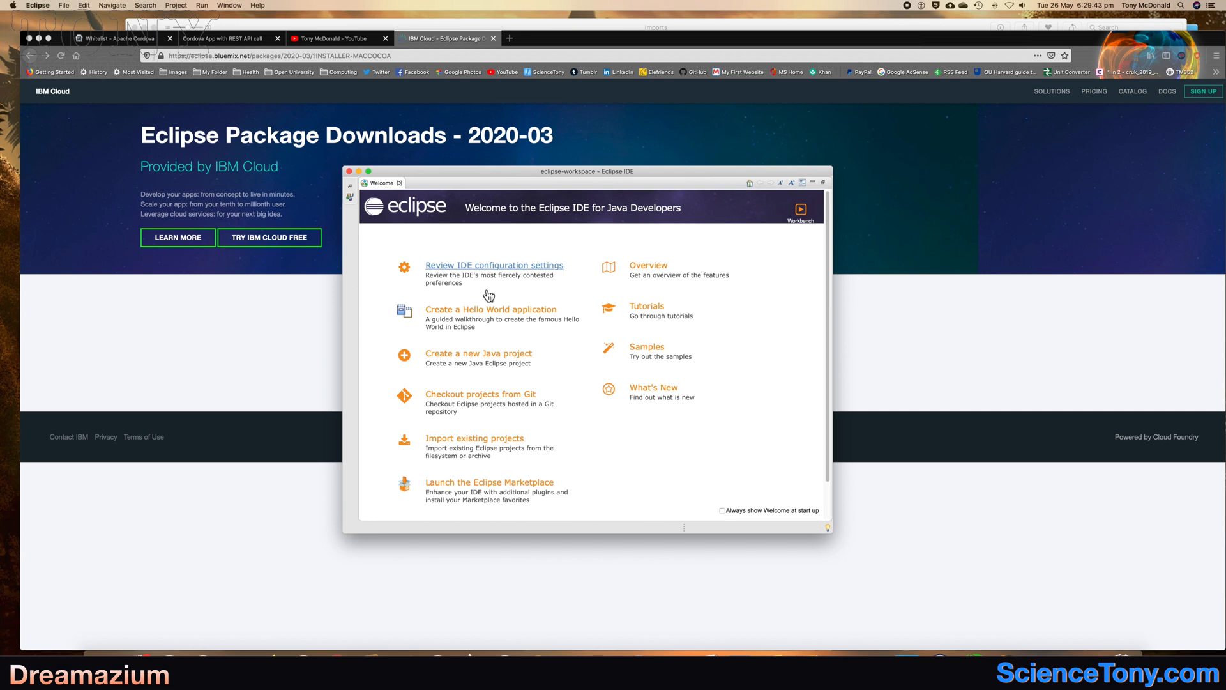
{"action": "left_click_drag", "start_coordinate": [832, 532], "coordinate": [1035, 563]}
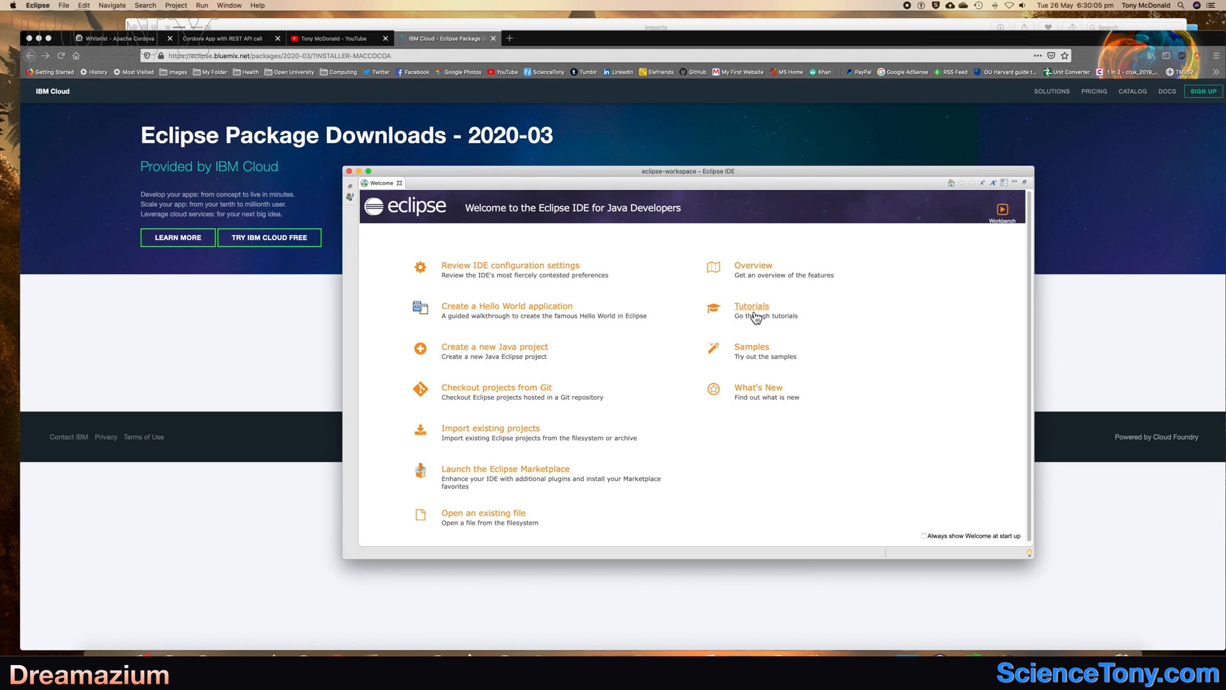
- Open the Hello World application walkthrough and create a Java project named HelloWorld with the JavaSE-1.8 execution environment
{"action": "left_click", "coordinate": [498, 314]}
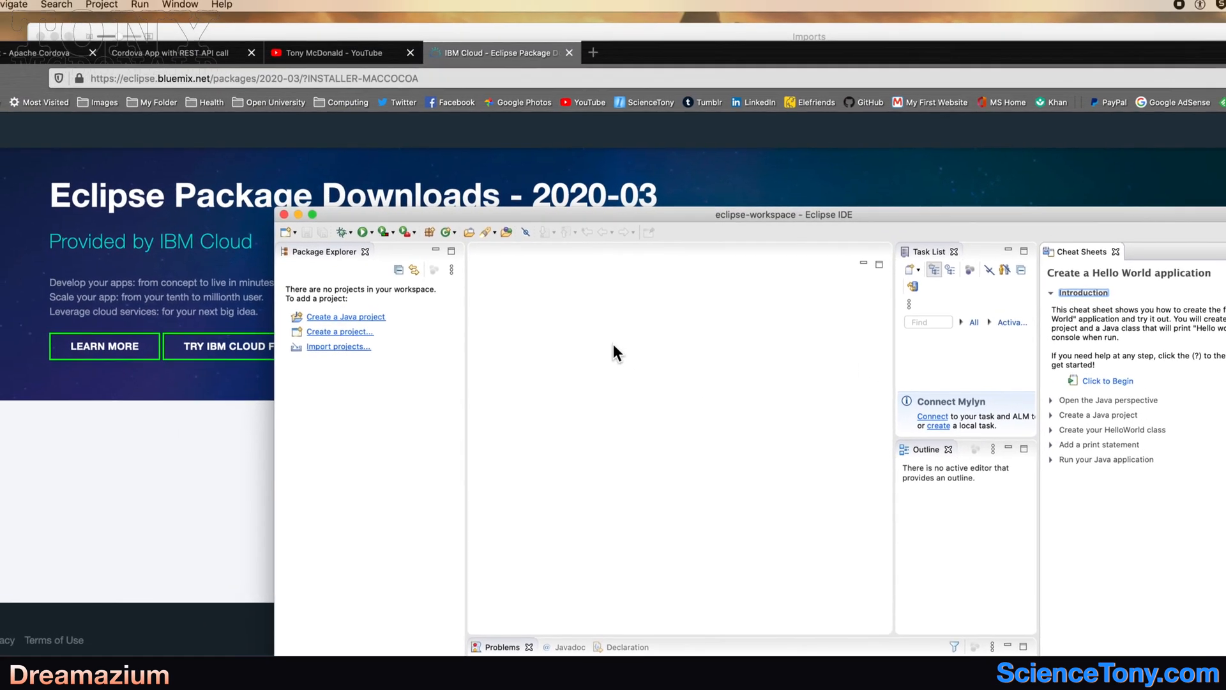
{"action": "left_click", "coordinate": [535, 327]}
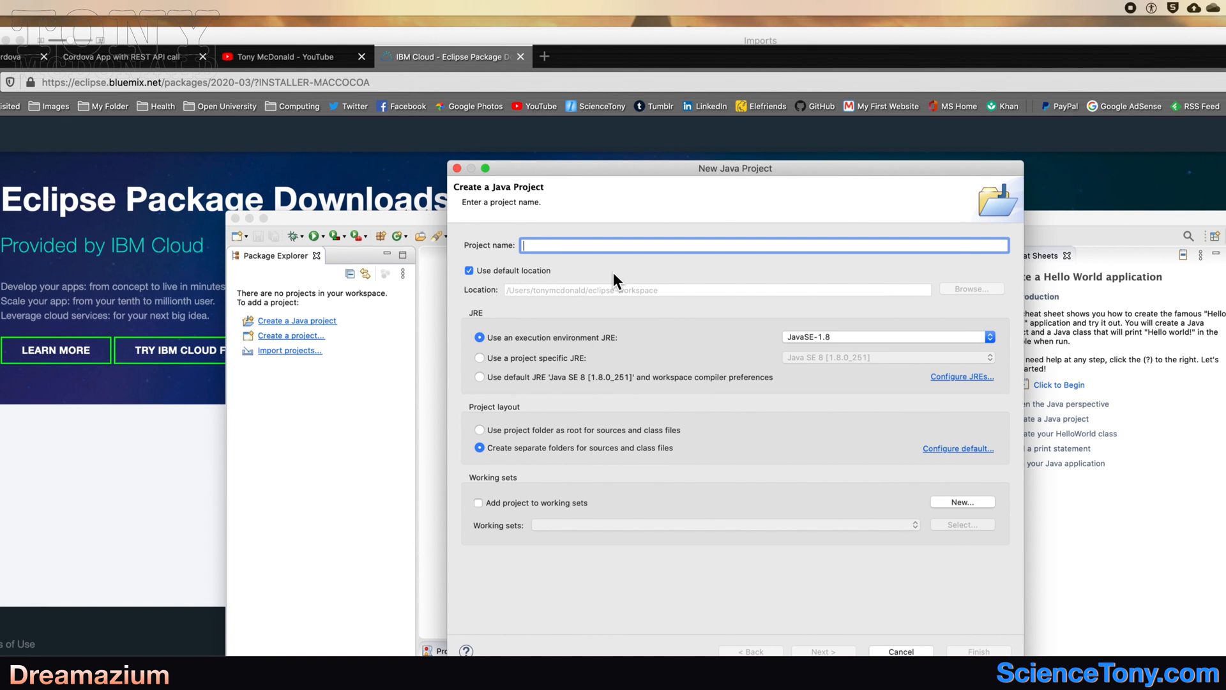
{"action": "type", "text": "H"}
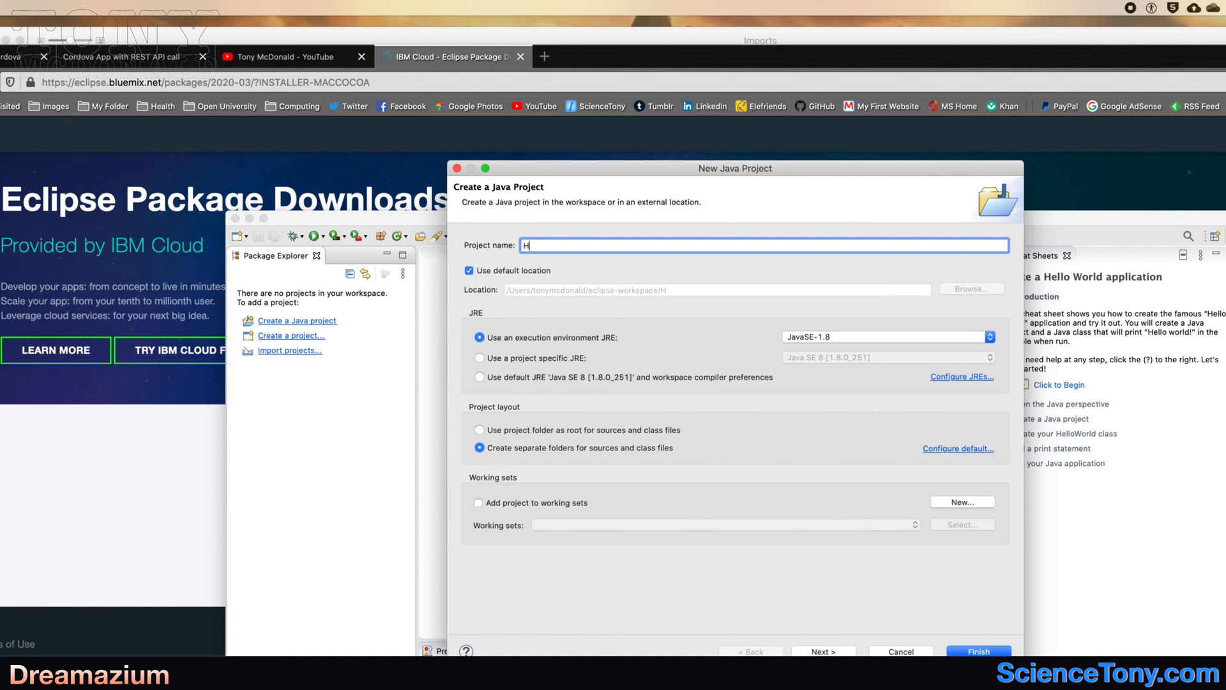
{"action": "type", "text": "elloWorld"}
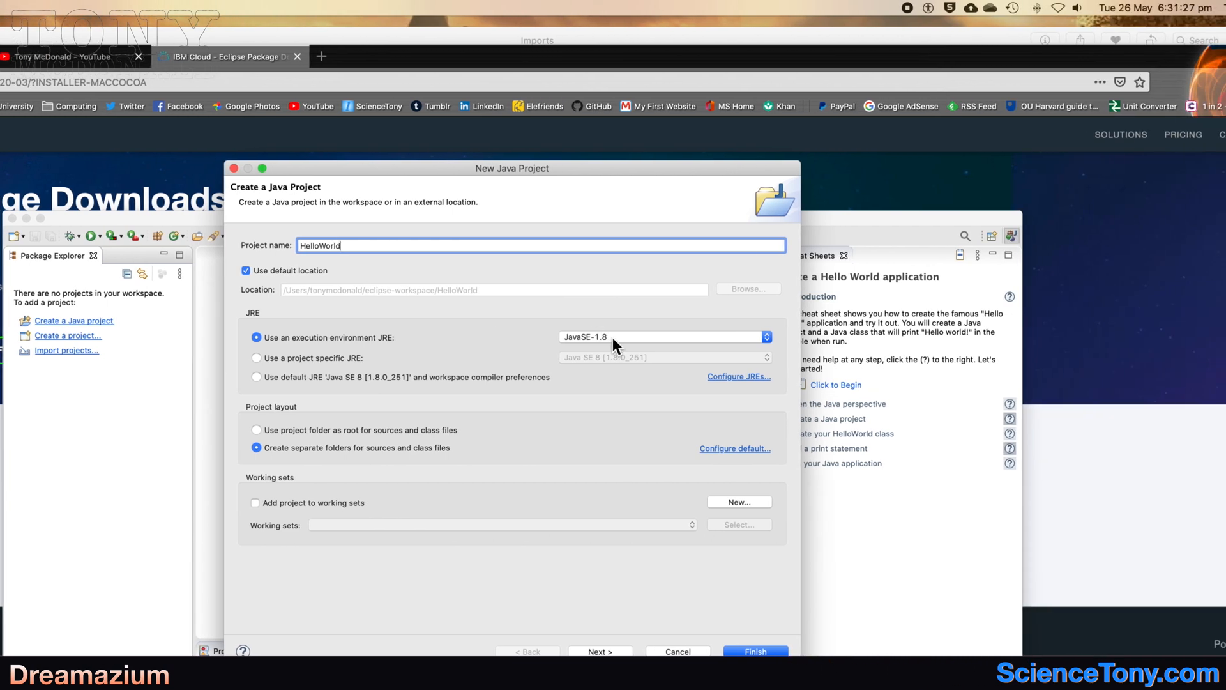
{"action": "left_click", "coordinate": [612, 336]}
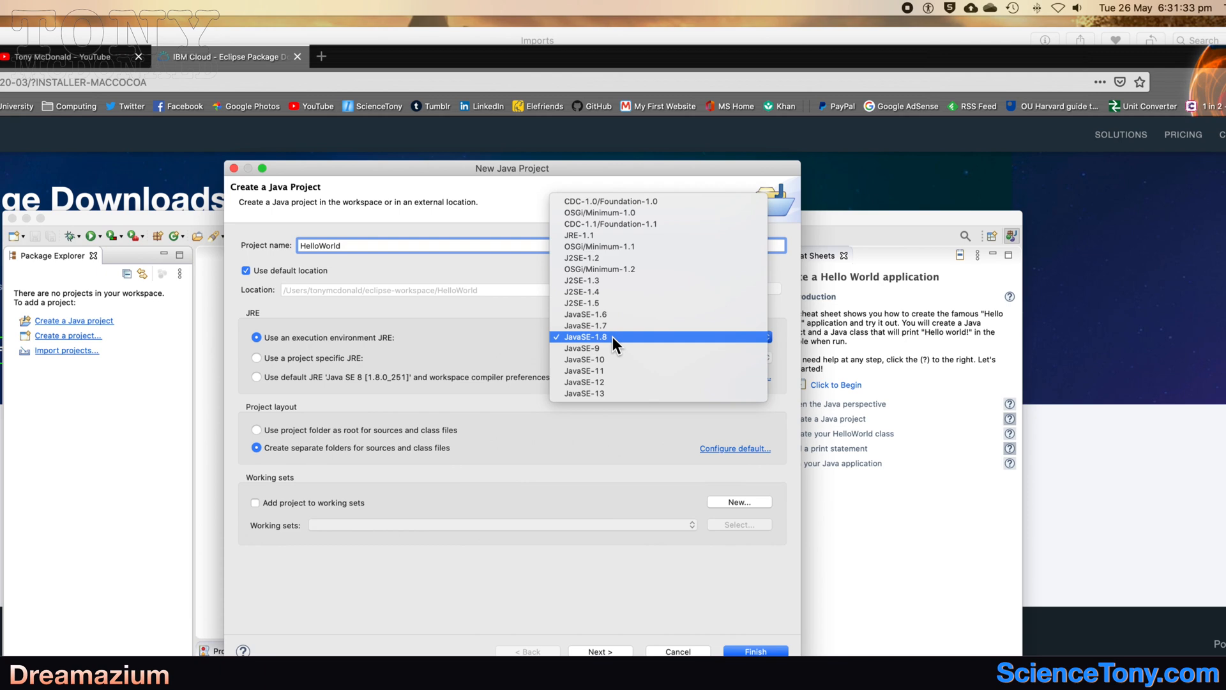
{"action": "left_click", "coordinate": [612, 336]}
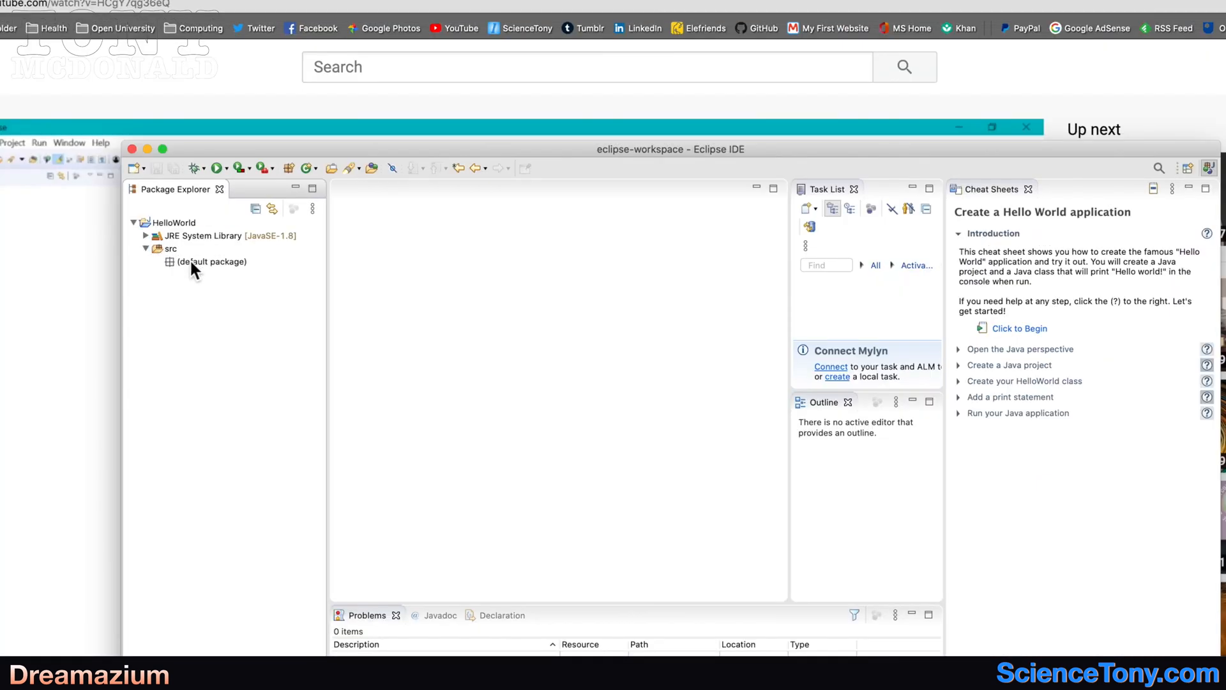
- Create a public Java class named Hello in the default package of HelloWorld with a public static void main method stub
{"action": "left_click", "coordinate": [190, 259]}
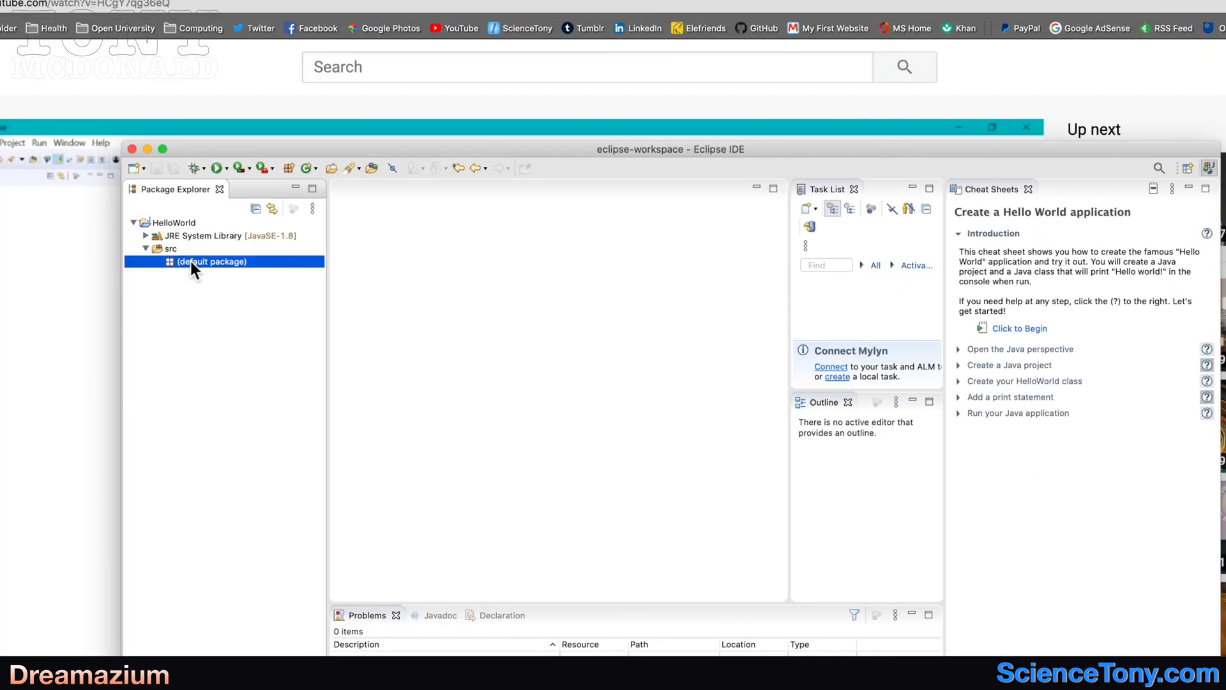
{"action": "right_click", "coordinate": [190, 259]}
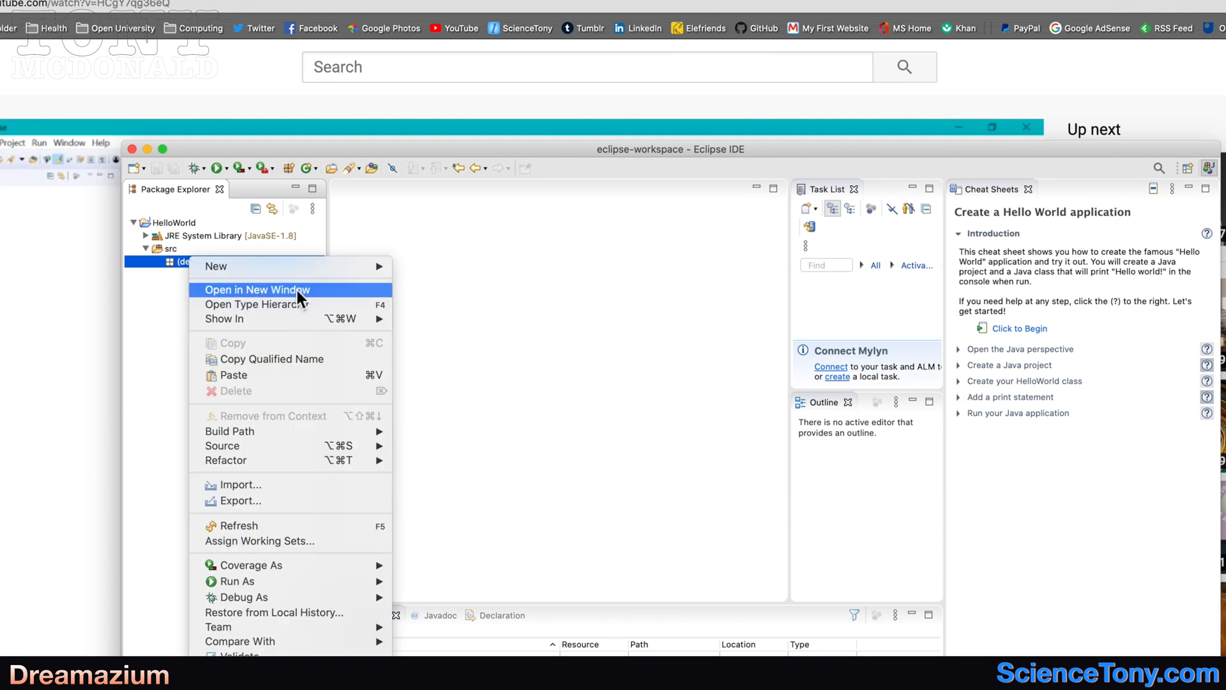
{"action": "mouse_move", "coordinate": [355, 270]}
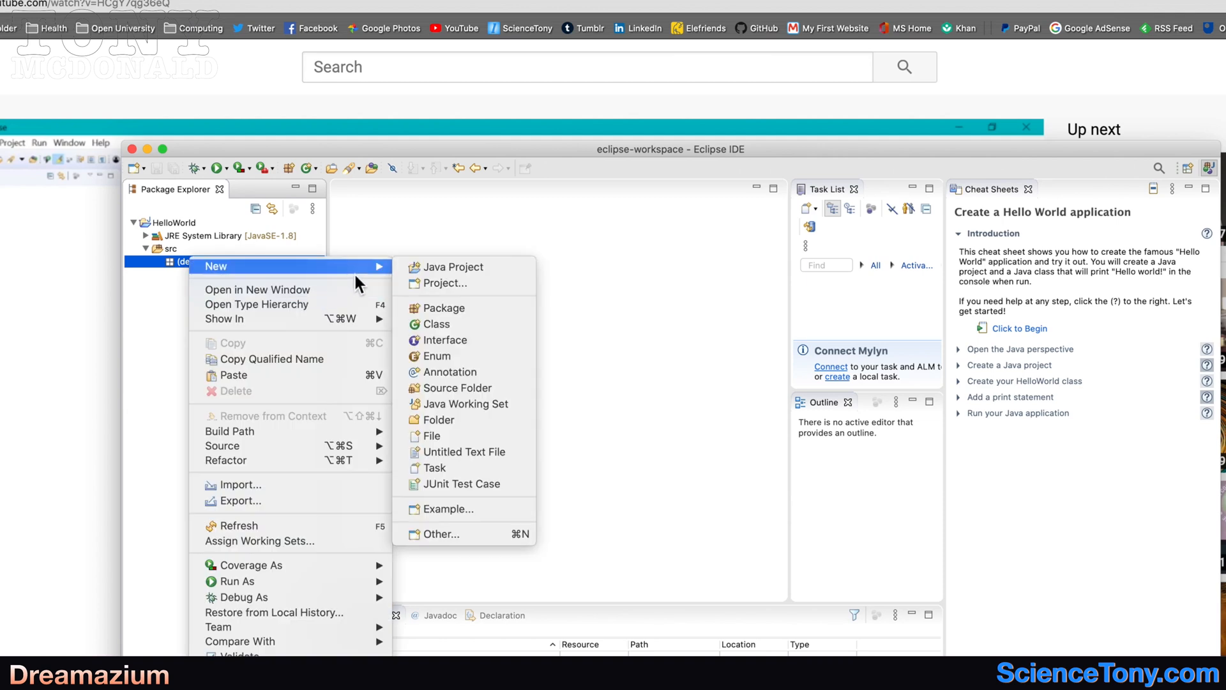
{"action": "left_click", "coordinate": [448, 323]}
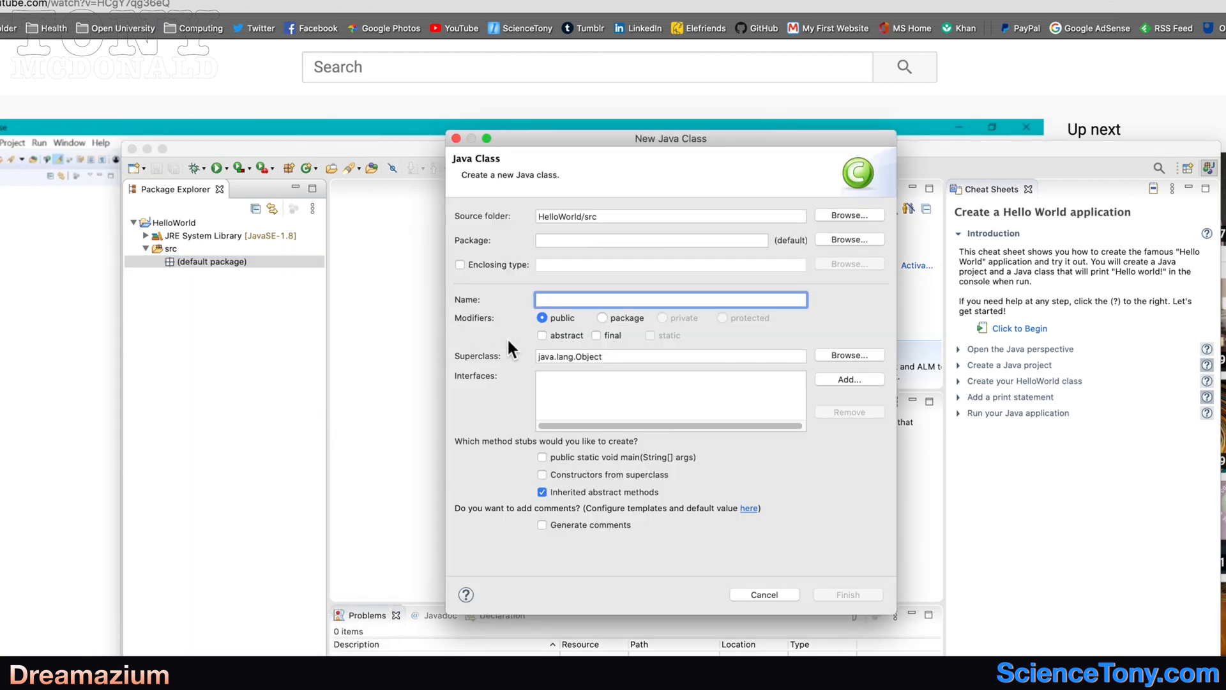
{"action": "type", "text": "Hello"}
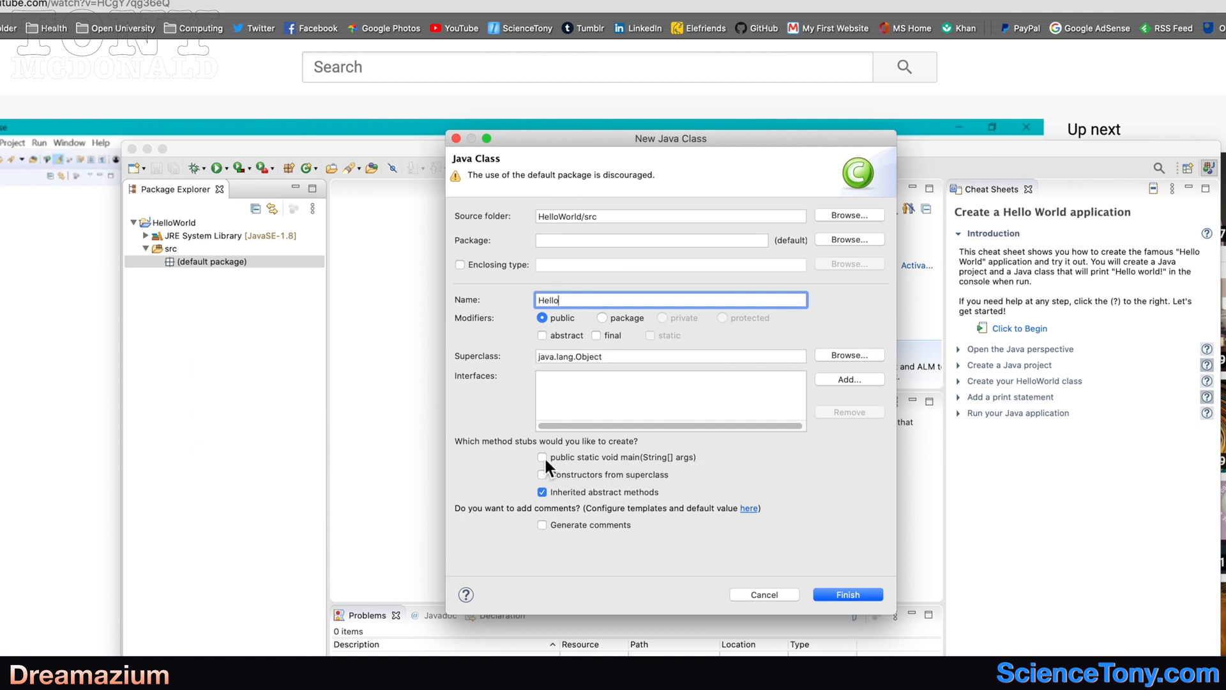
{"action": "left_click", "coordinate": [839, 594]}
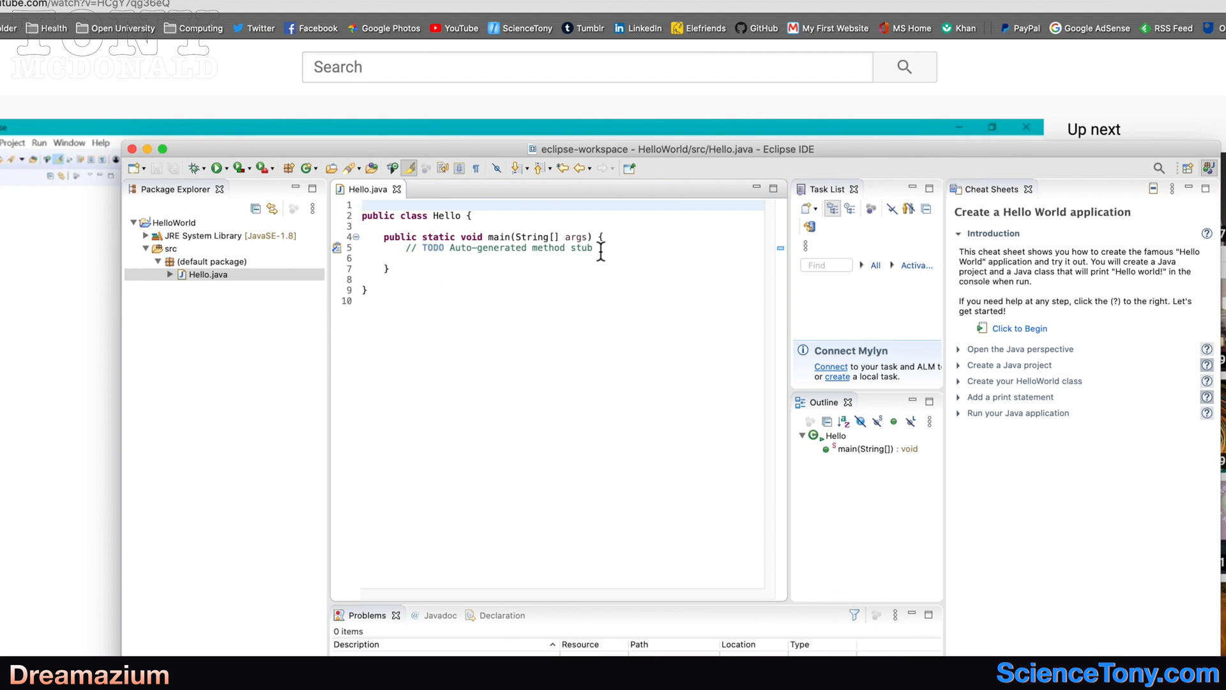
- Replace the TODO comment in the main method of Hello.java with System.out.println("Hello world!");
{"action": "left_click_drag", "start_coordinate": [601, 251], "coordinate": [408, 251]}
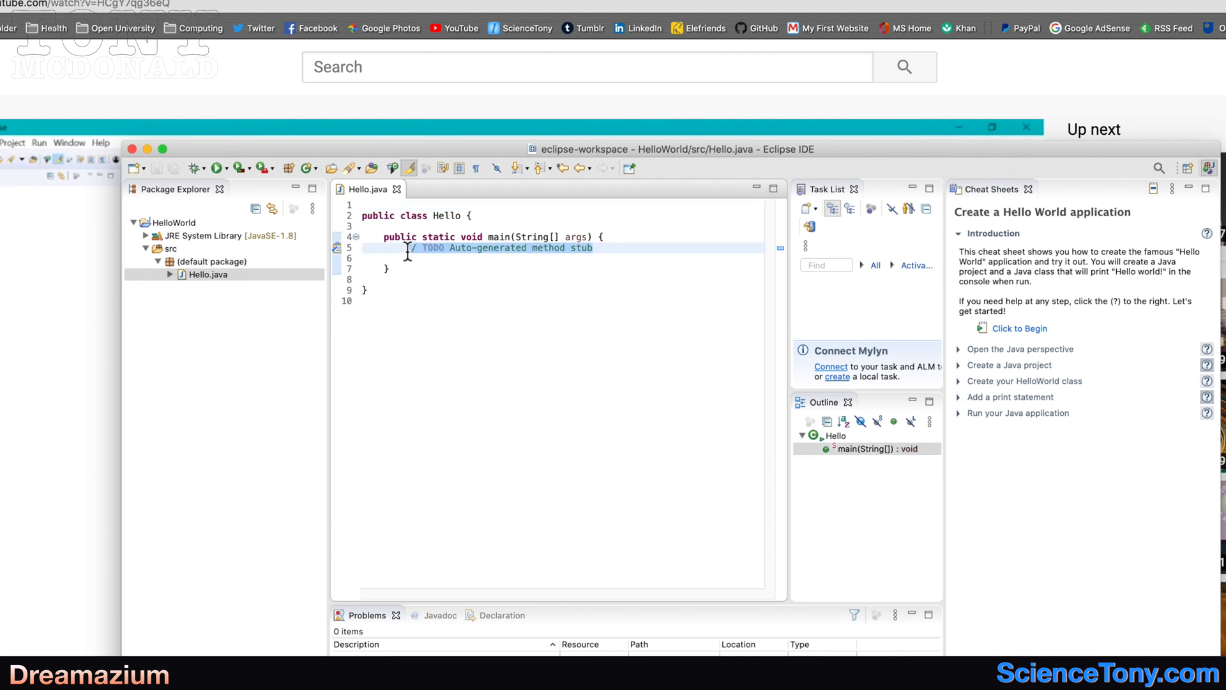
{"action": "type", "text": "sy"}
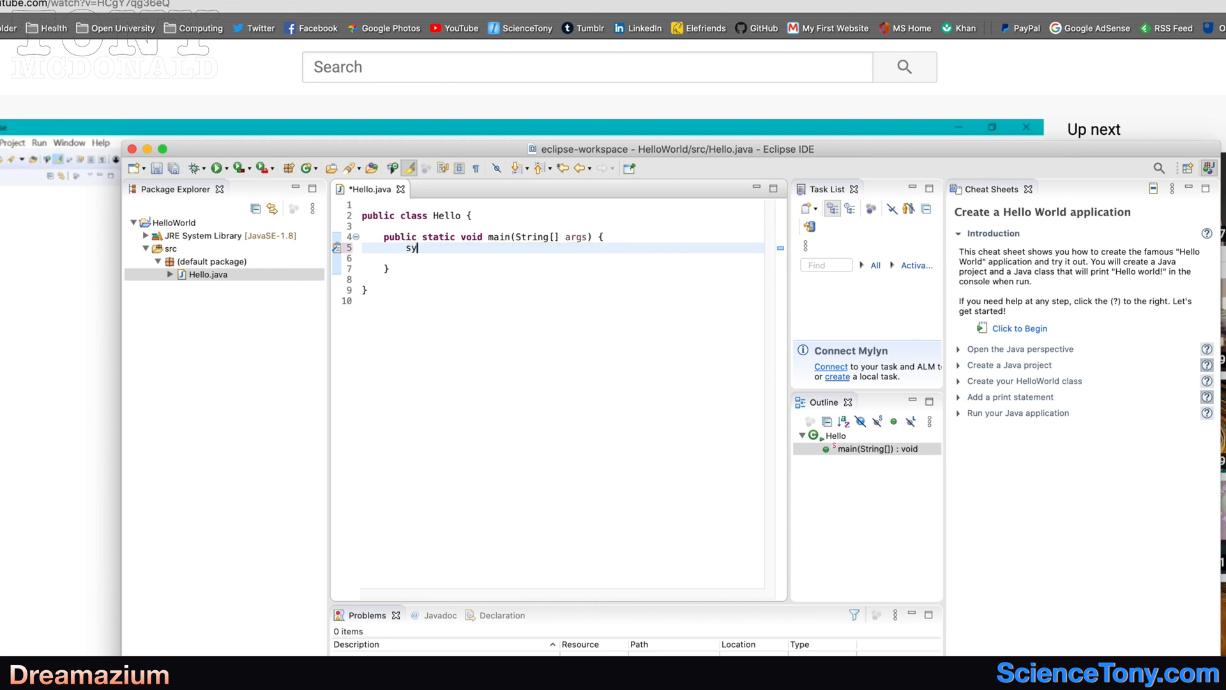
{"action": "type", "text": "sout"}
{"action": "key", "text": "ctrl+space"}
{"action": "type", "text": "\"Hello world!\");"}
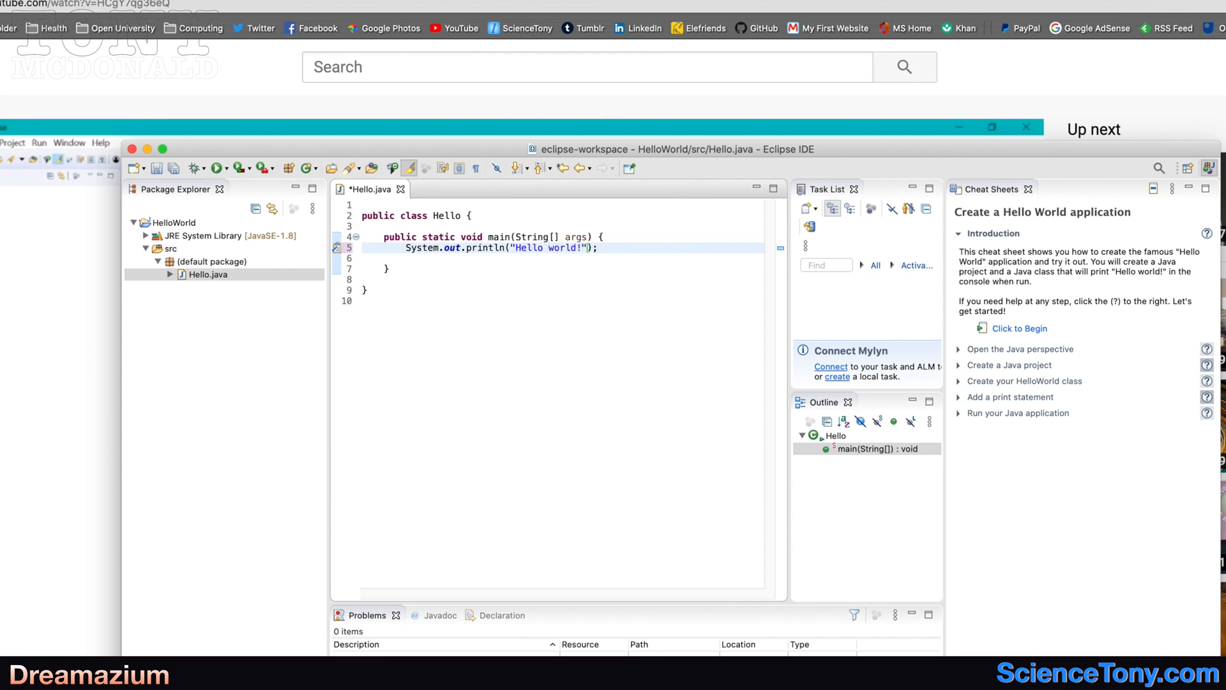
- Run the Hello program, saving Hello.java at launch, then highlight its console output and make the console area taller
{"action": "left_click", "coordinate": [220, 168]}
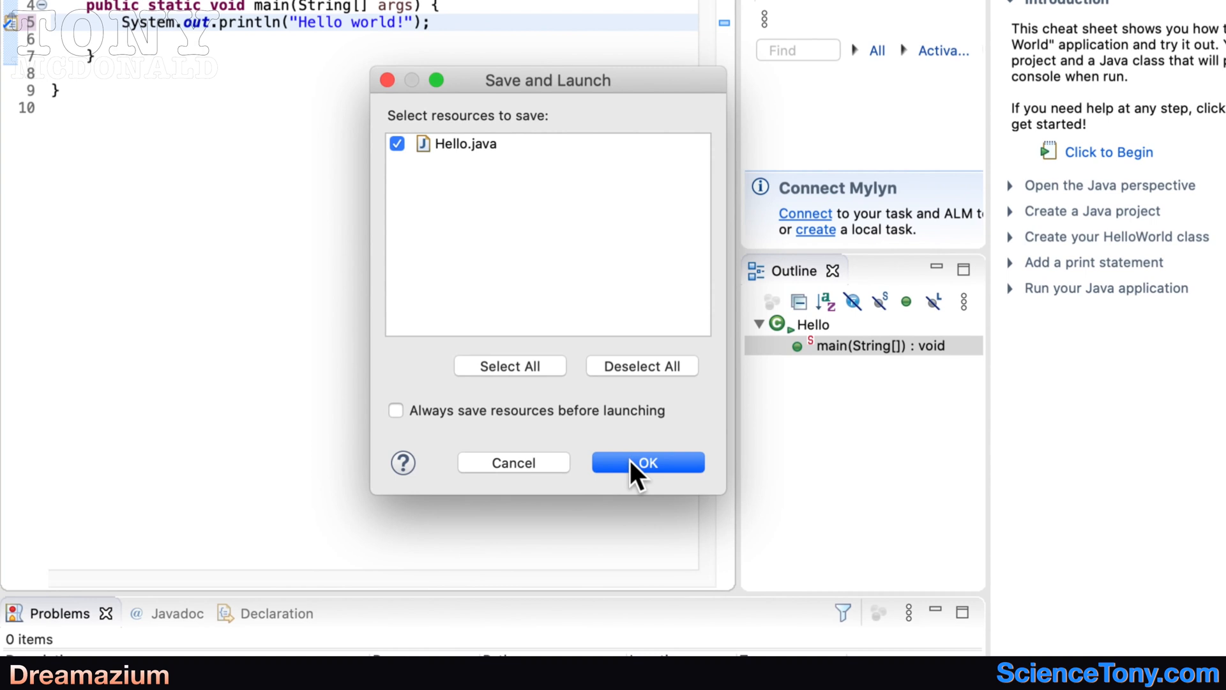
{"action": "left_click", "coordinate": [629, 460]}
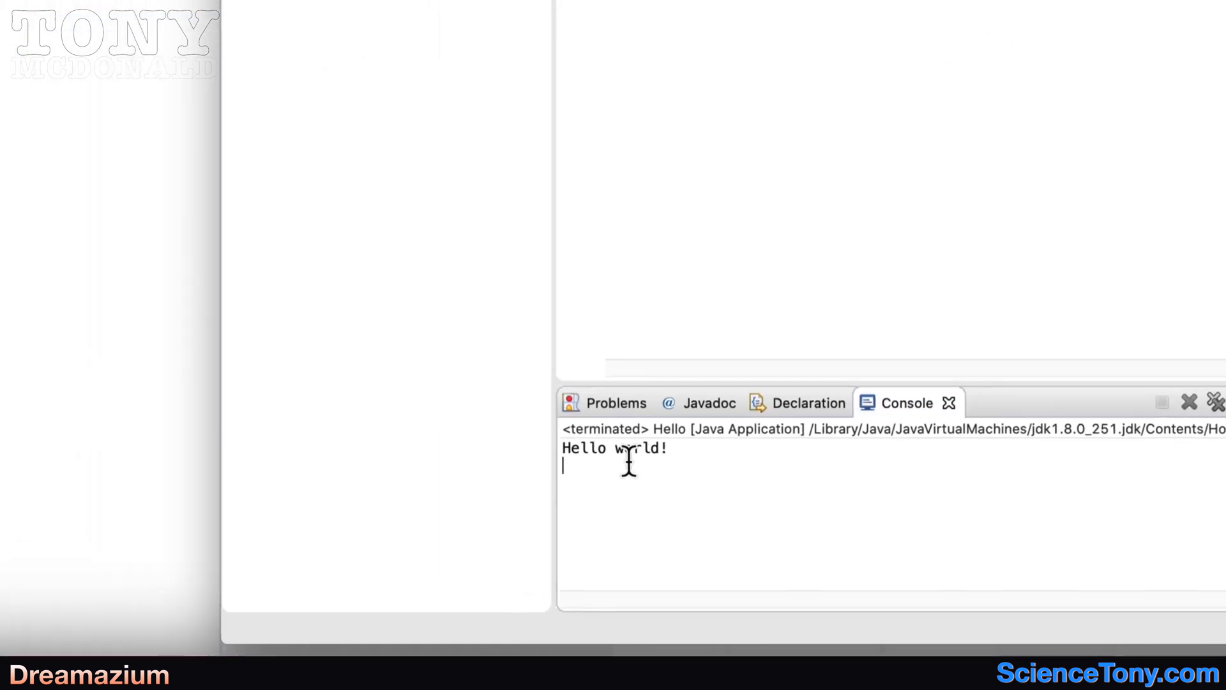
{"action": "left_click_drag", "start_coordinate": [629, 461], "coordinate": [560, 446]}
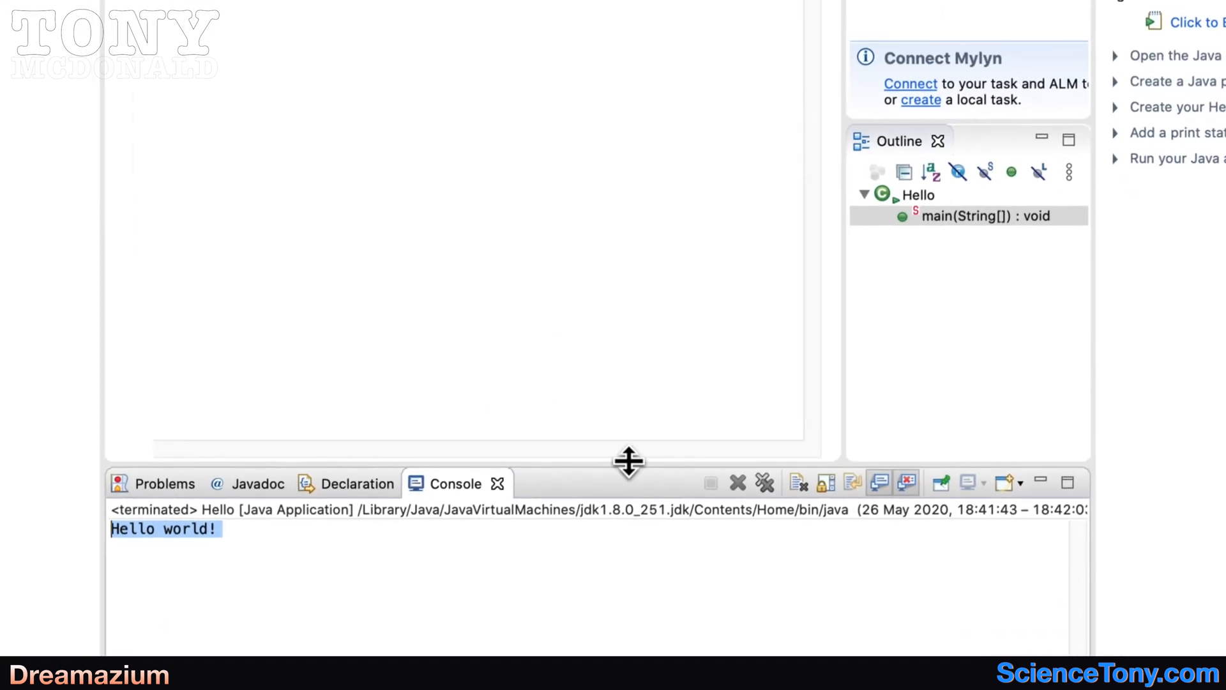
{"action": "left_click_drag", "start_coordinate": [629, 462], "coordinate": [627, 356]}
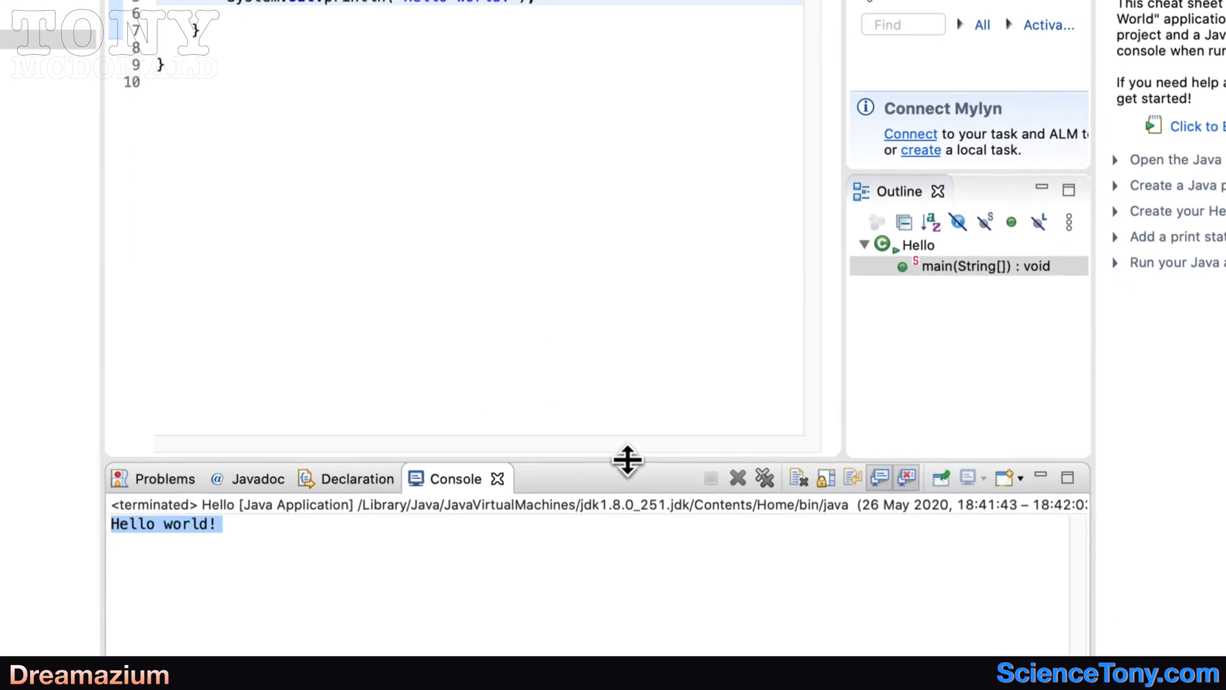